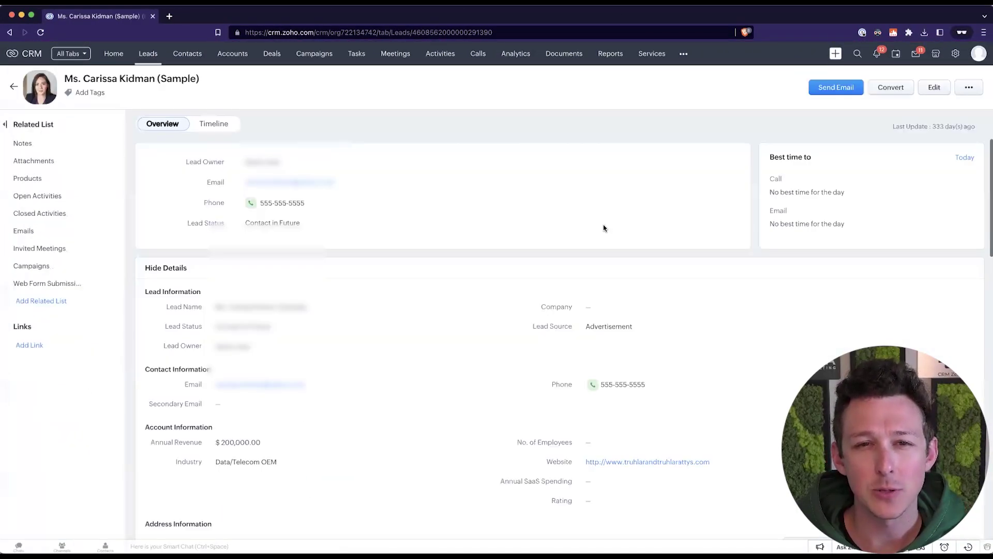
Review the lead's Lead Source choices, then cancel the edit unchanged
scroll(604, 228, "down", 4)
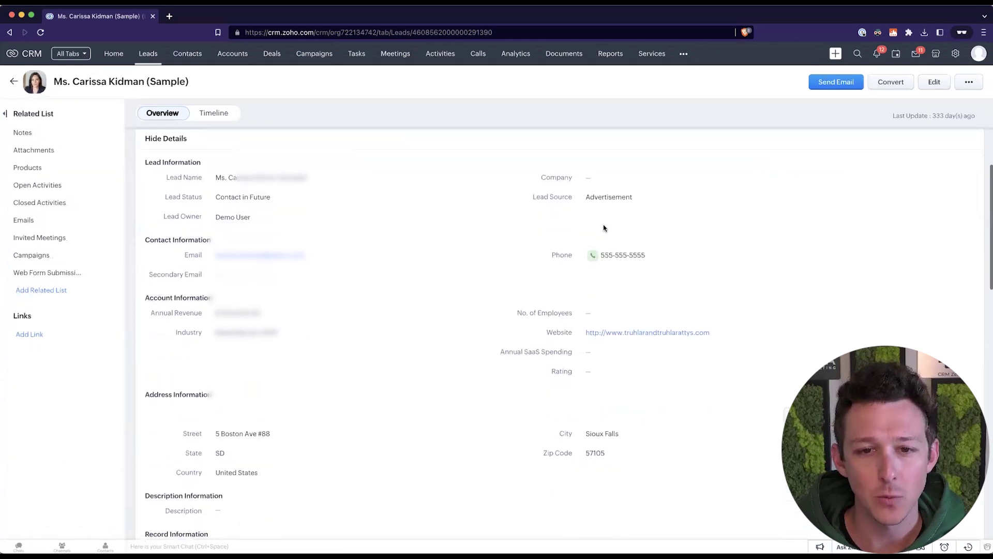
scroll(700, 271, "up", 3)
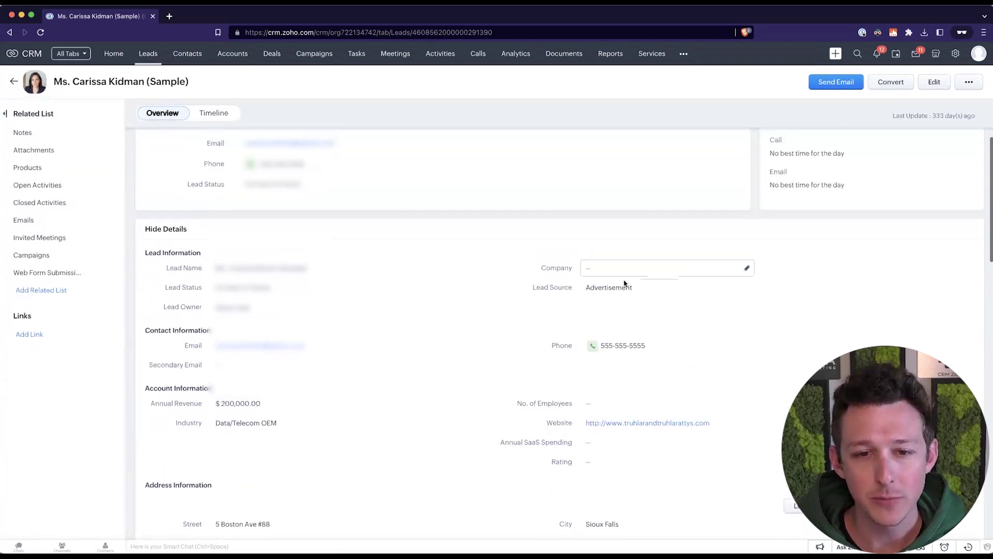
left_click(619, 281)
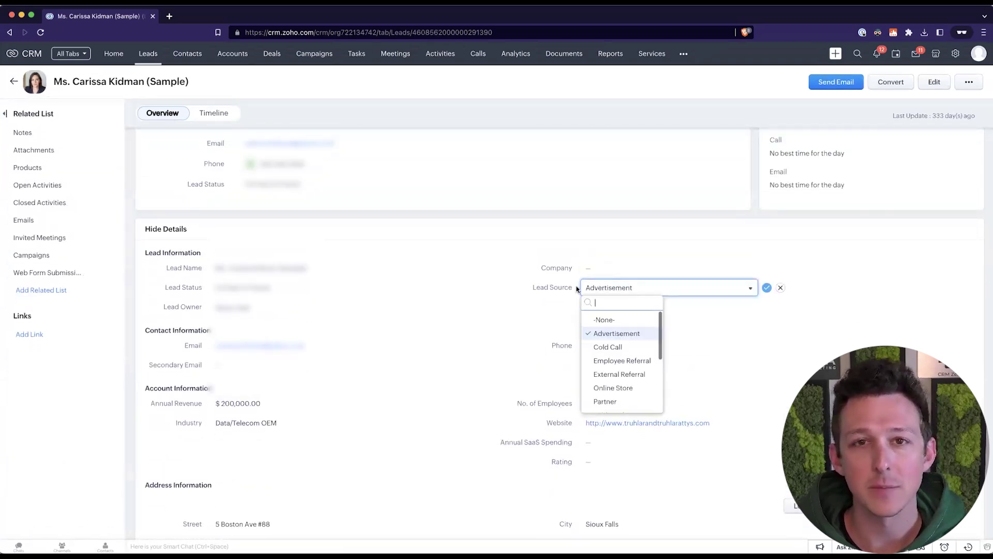
scroll(618, 334, "down", 5)
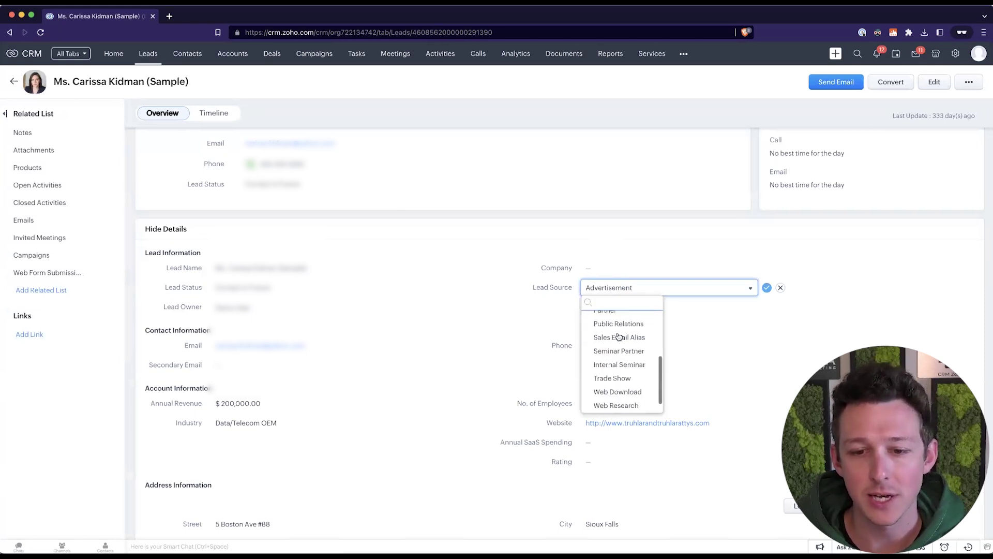
left_click(781, 288)
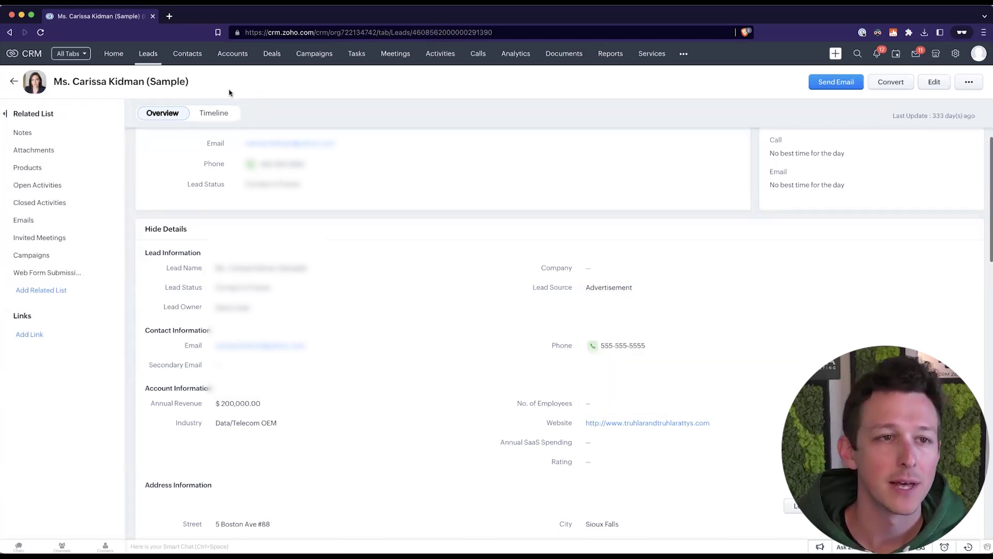
Open the first contact's record and view its Lead Source choices without saving
left_click(197, 60)
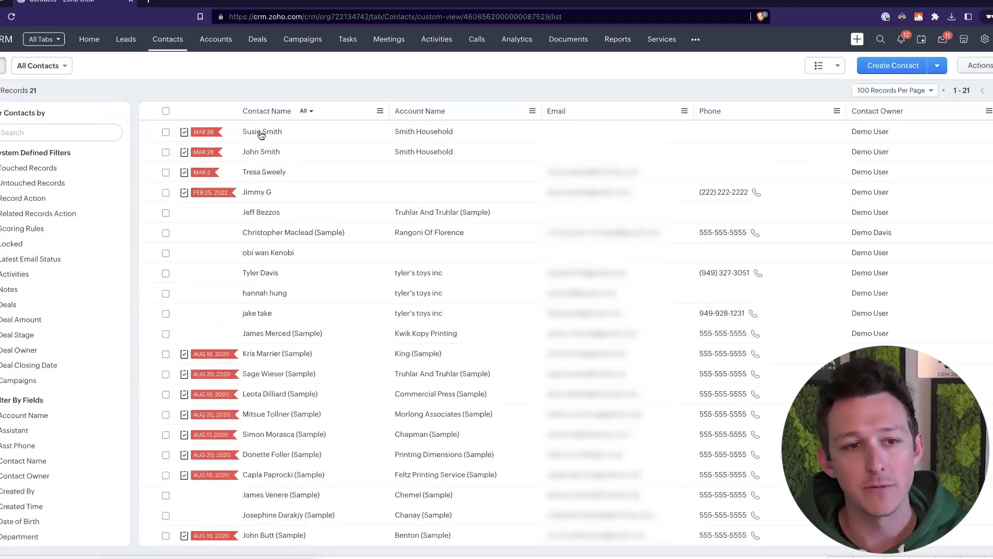
left_click(261, 133)
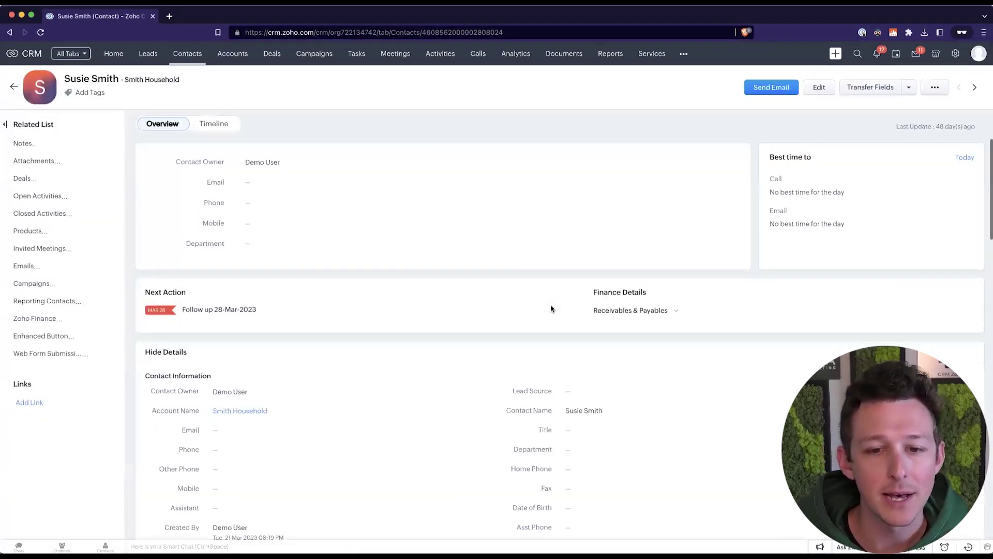
scroll(553, 311, "down", 1)
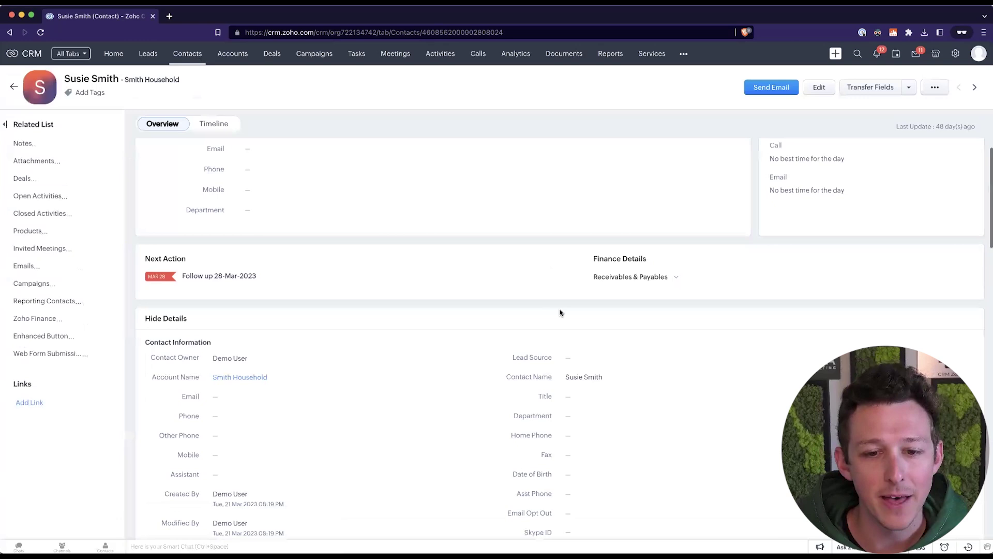
scroll(564, 315, "down", 1)
left_click(704, 306)
left_click(711, 306)
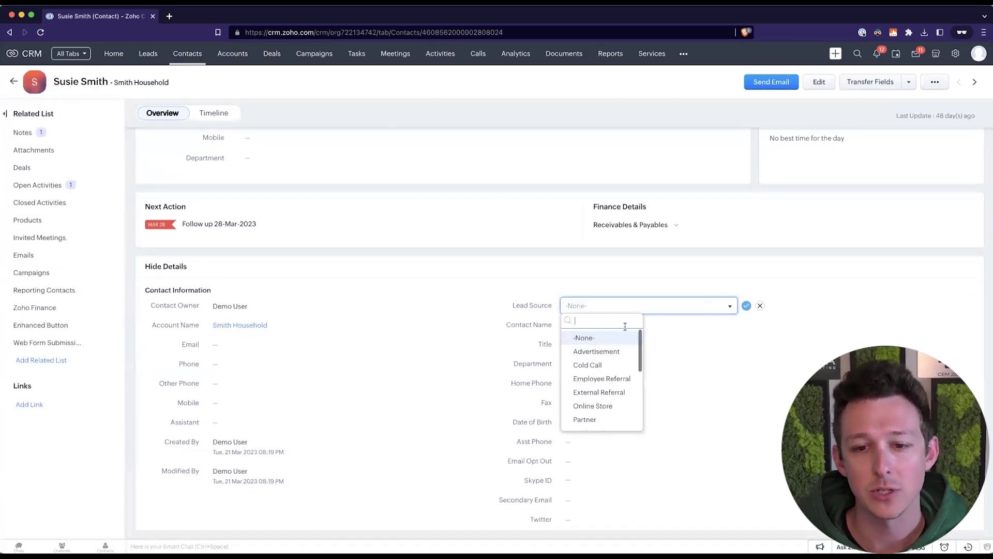
scroll(618, 365, "down", 3)
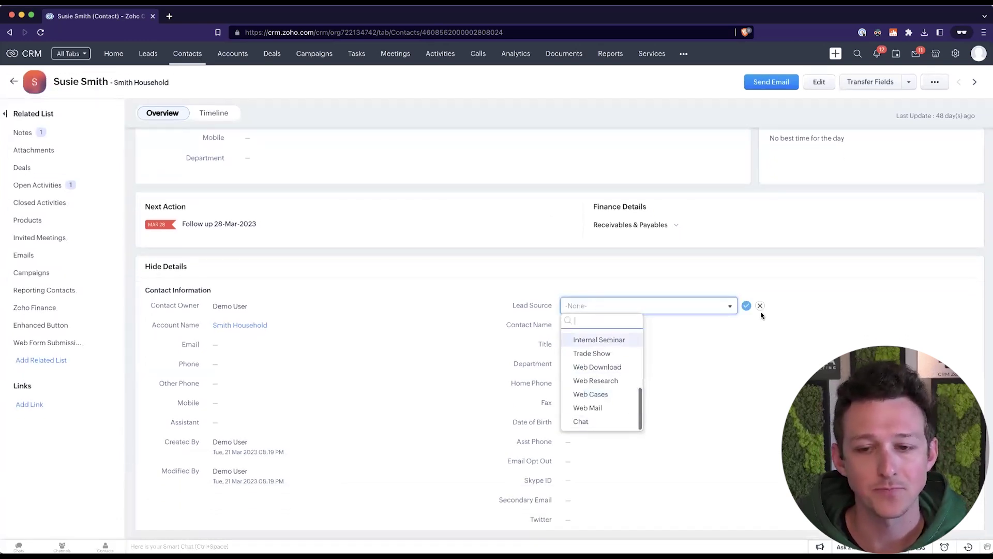
left_click(761, 305)
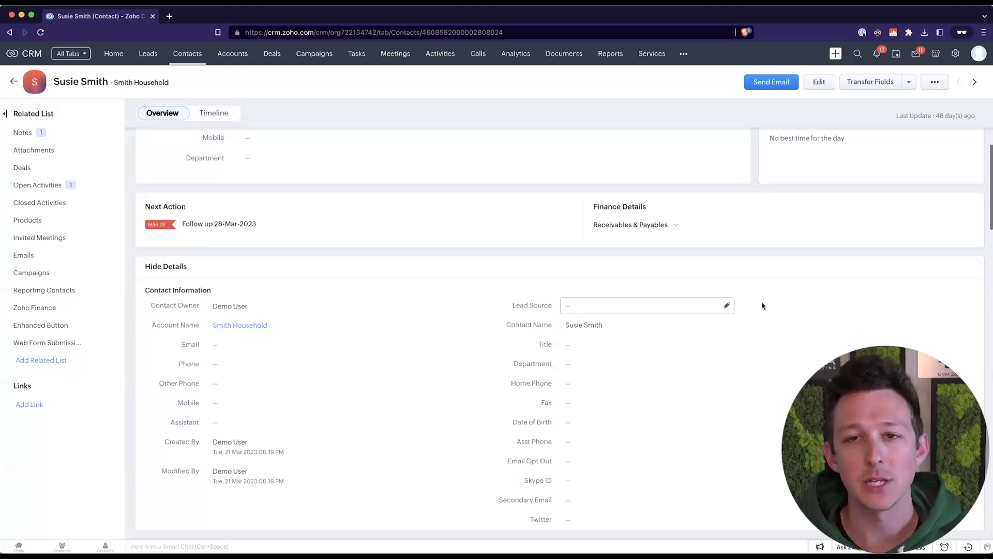
Recheck the contact's Lead Source options and cancel, leaving the field blank
left_click(714, 308)
scroll(645, 355, "down", 5)
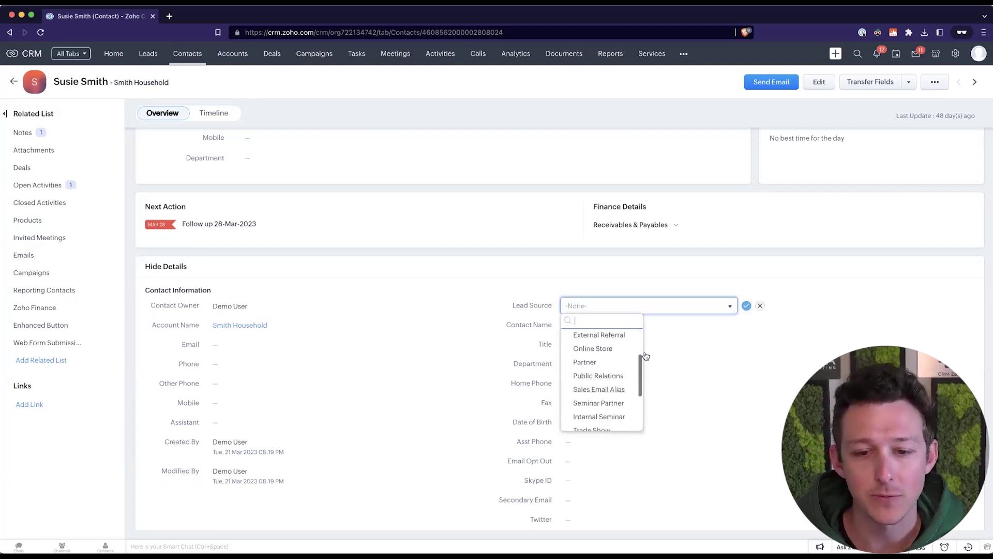
scroll(639, 362, "up", 5)
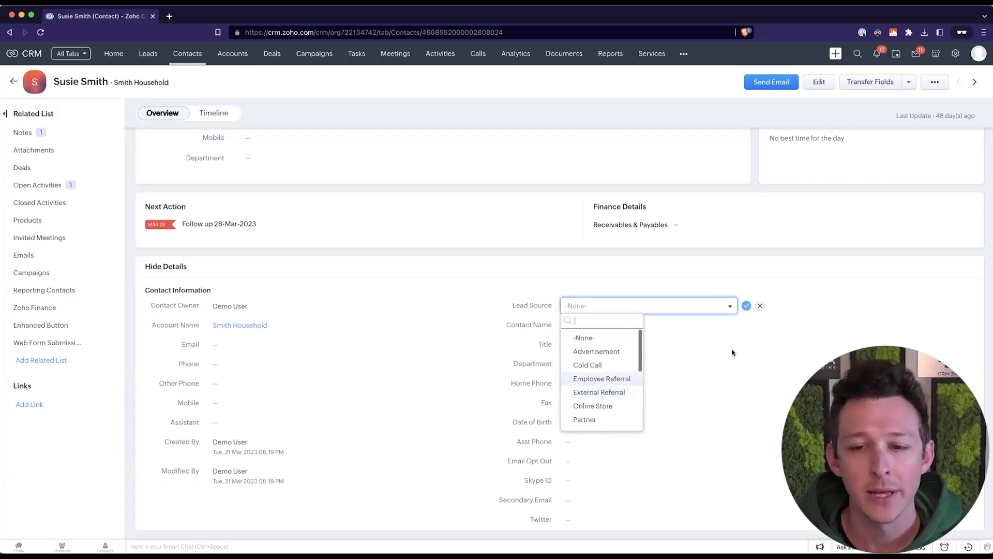
left_click(760, 308)
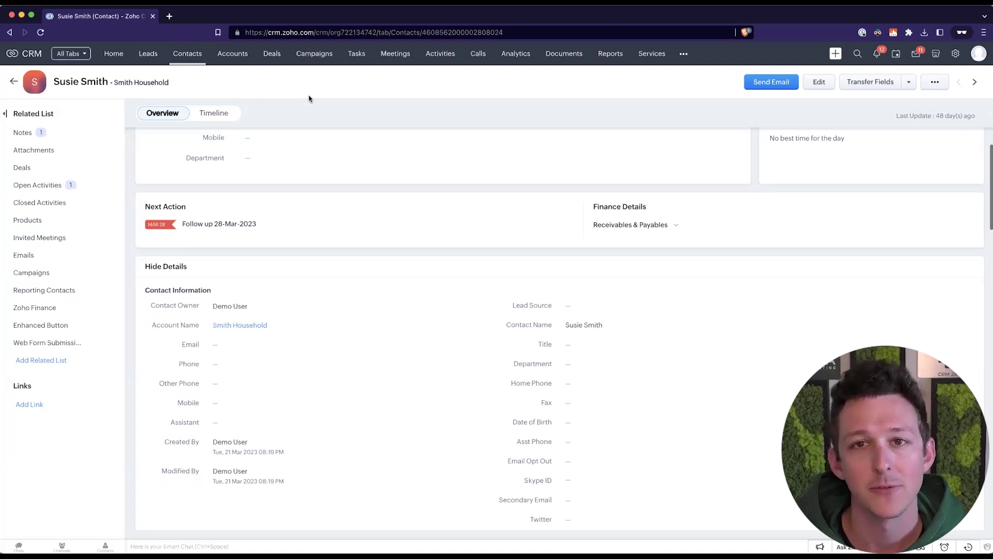
scroll(524, 191, "up", 3)
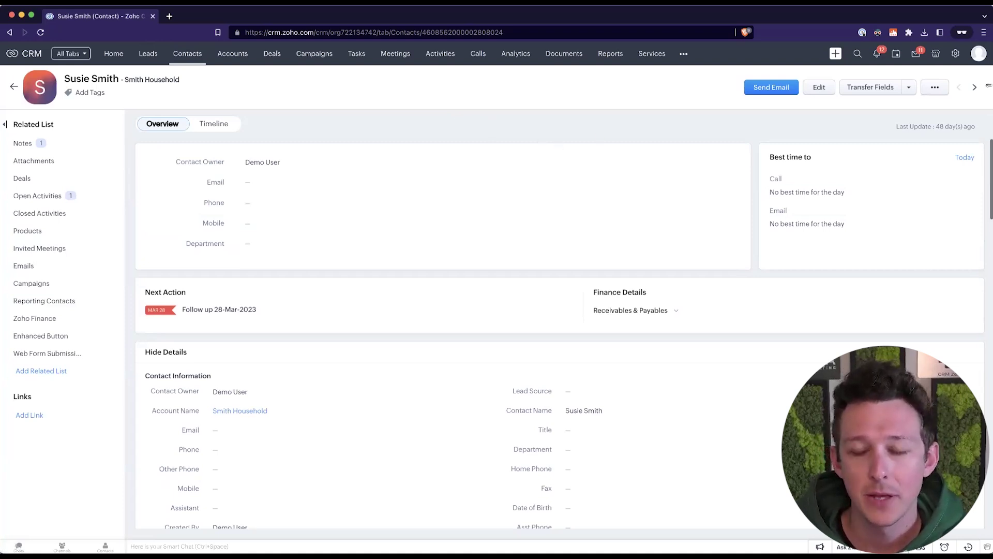
Go from Setup through Modules and Fields to the Global Sets page showing Industry
left_click(955, 53)
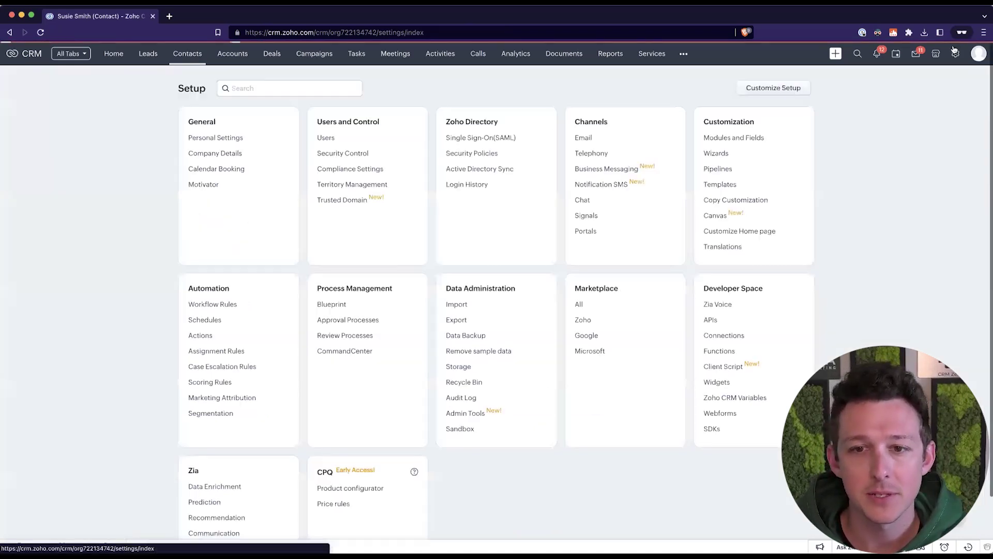
triple_click(702, 138)
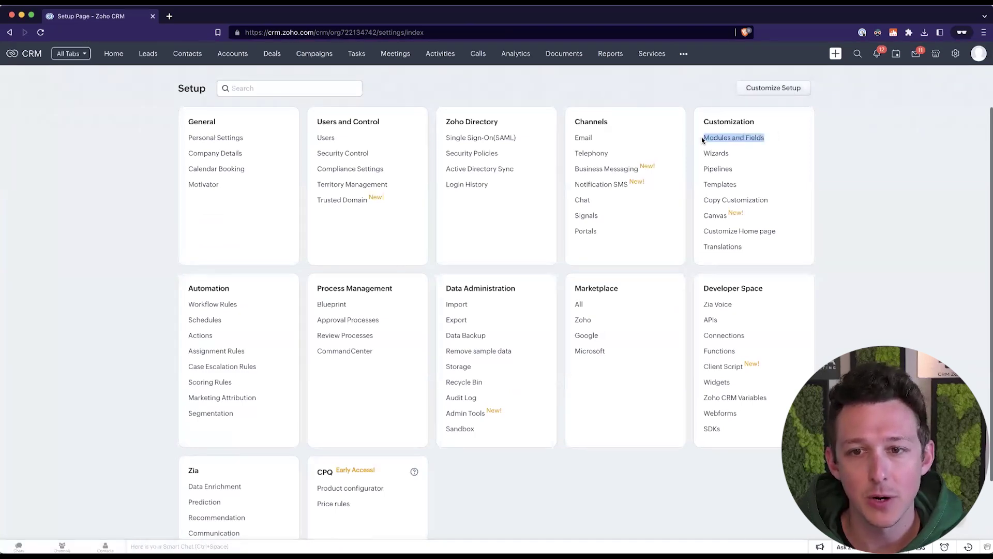
left_click(706, 138)
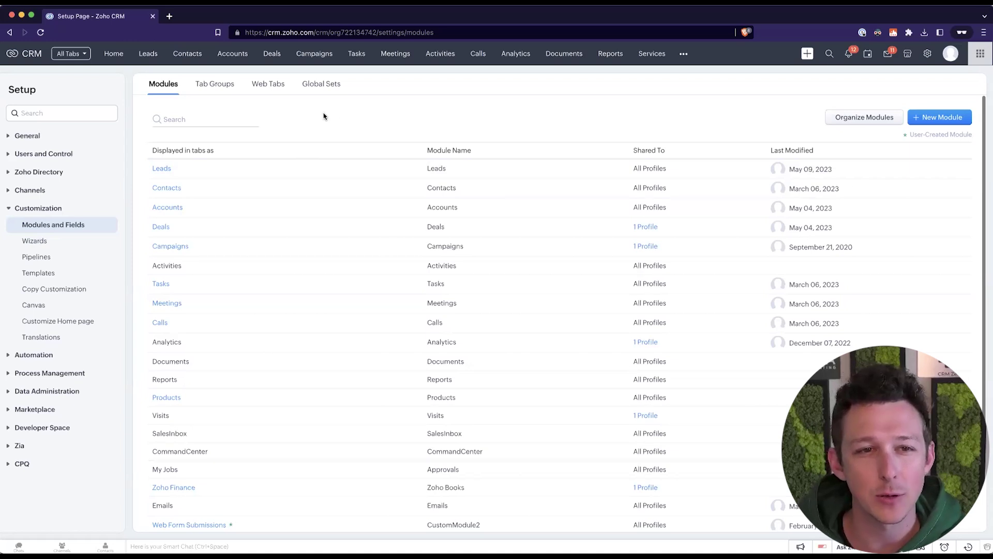
left_click_drag(355, 82, 304, 82)
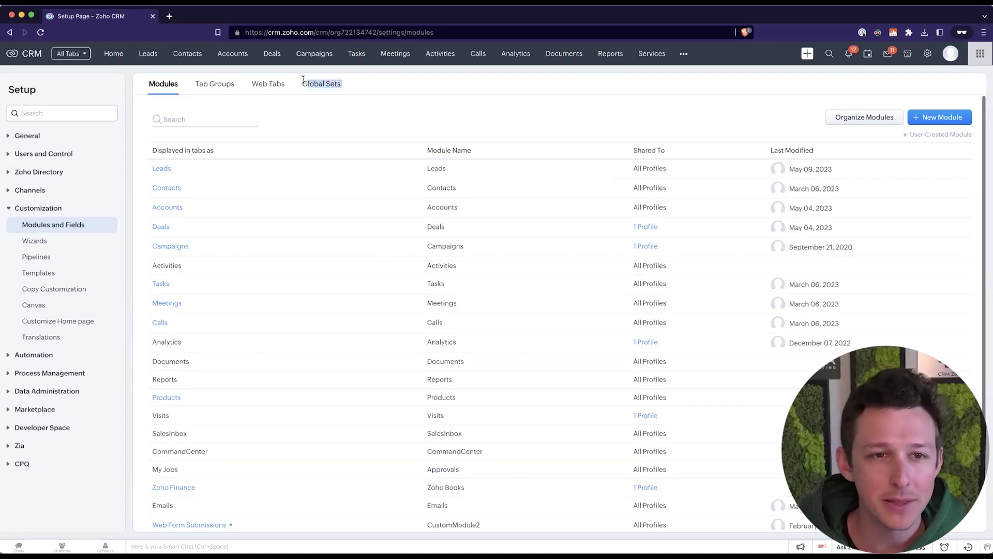
left_click(372, 85)
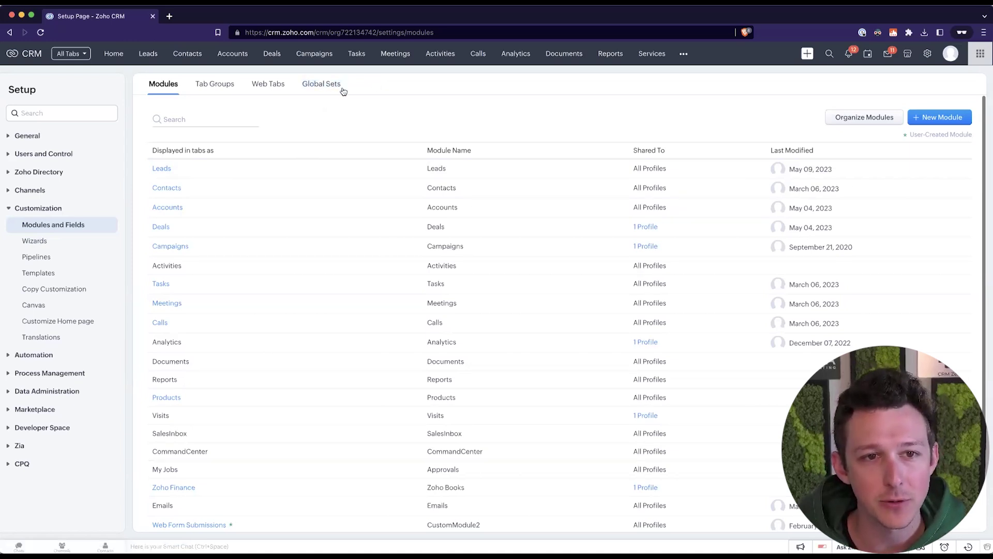
left_click(323, 84)
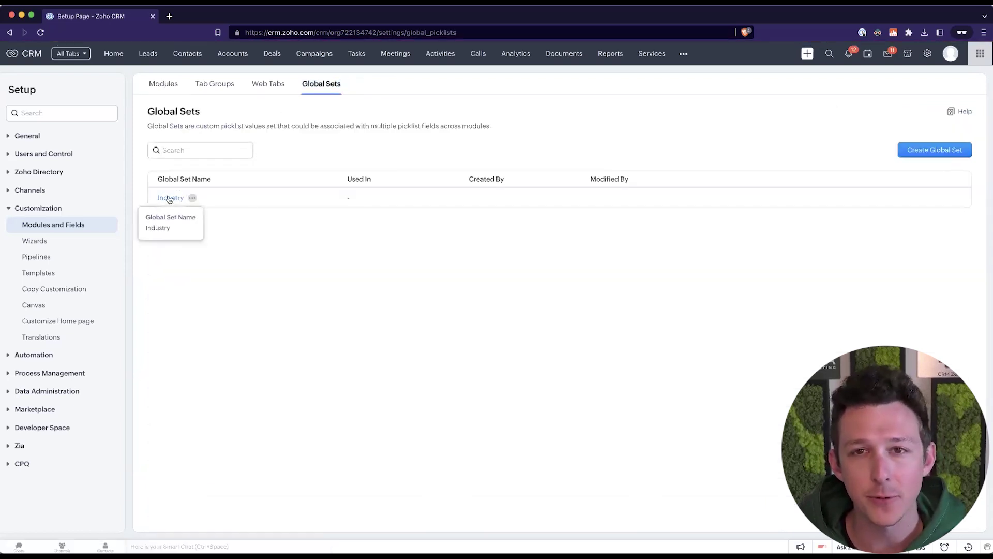
Draft a 'Lead Source' global set, then cancel it and return to the Modules list
left_click(942, 151)
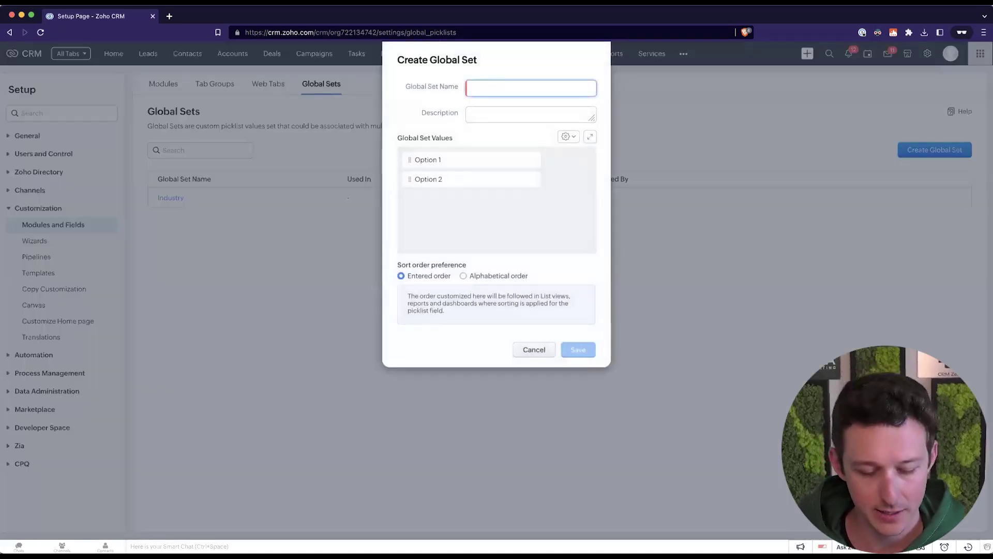
type("Lead Source")
left_click(454, 159)
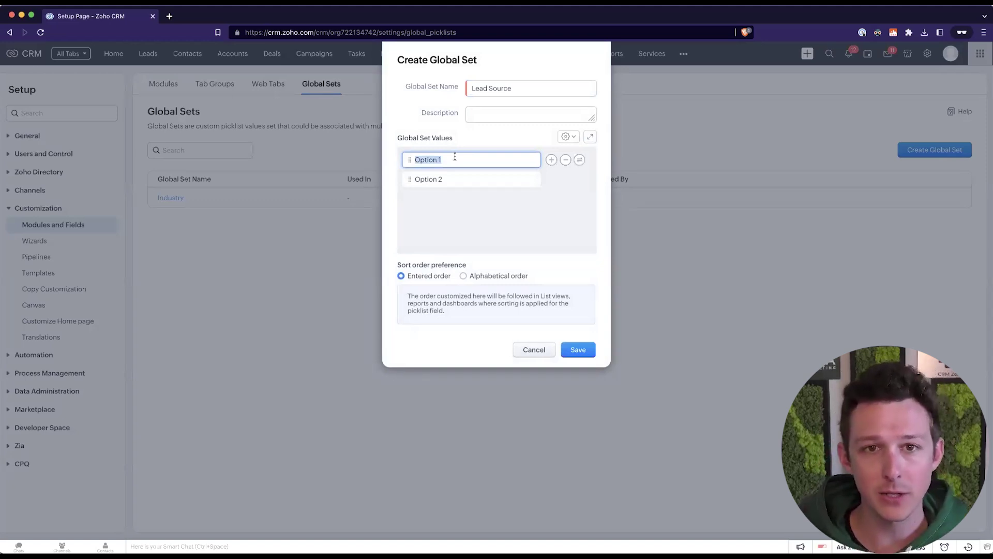
left_click(486, 178)
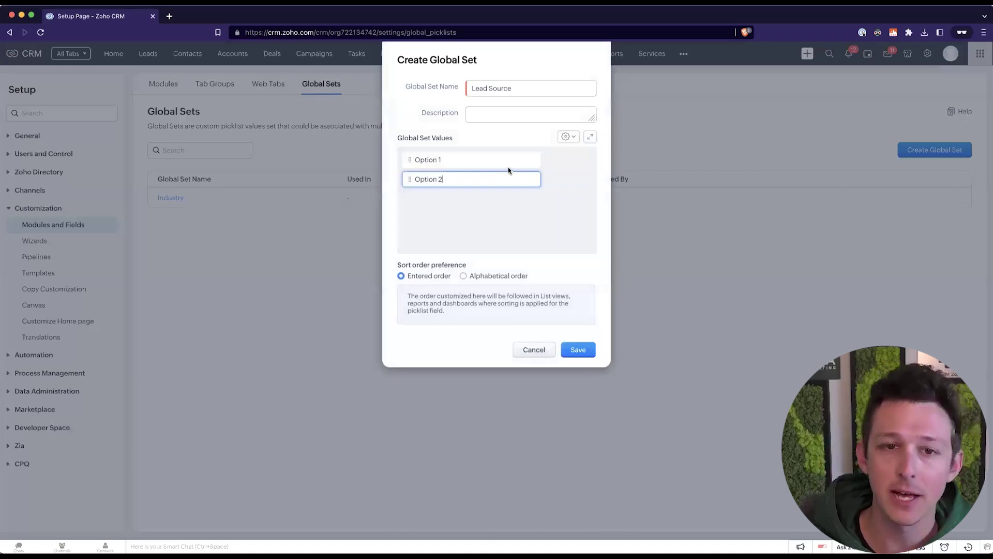
left_click(567, 136)
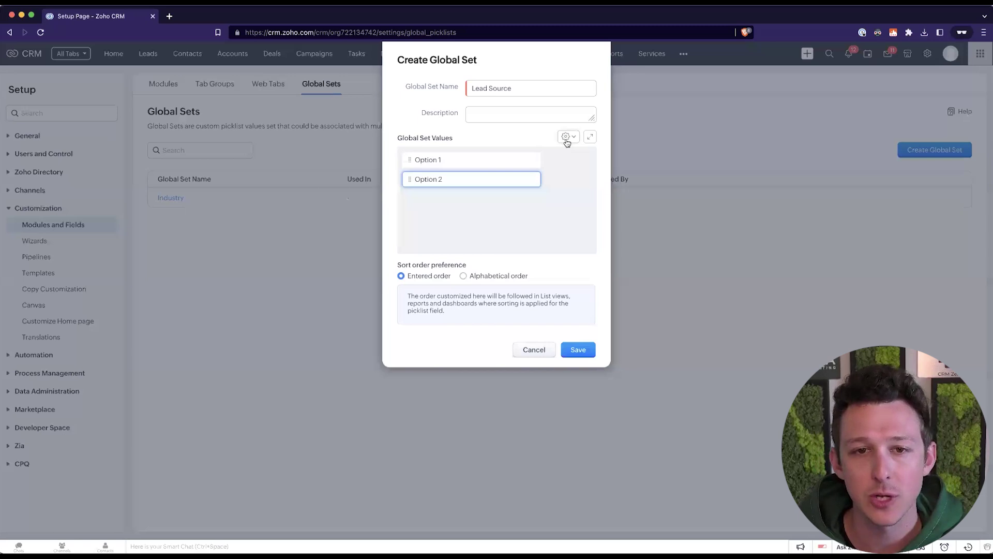
left_click(566, 139)
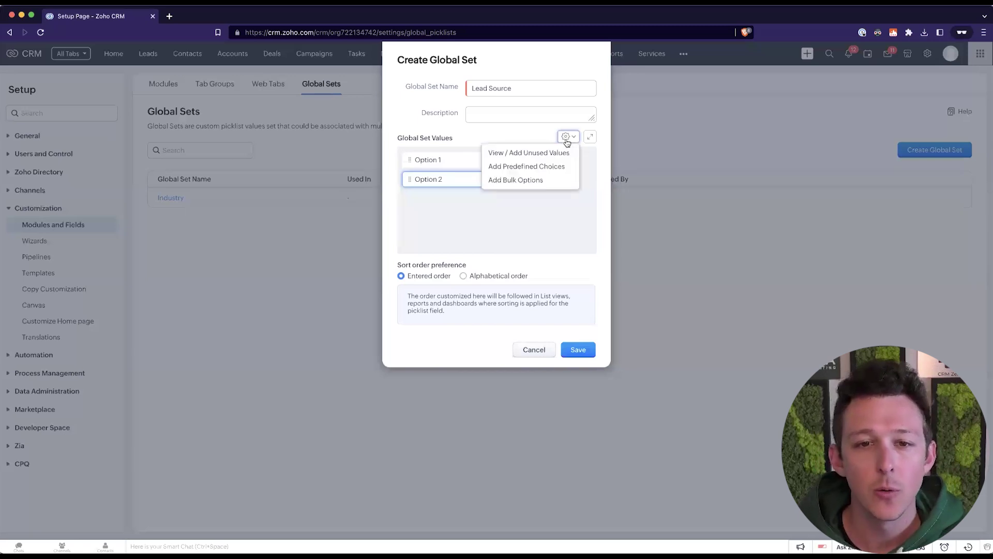
left_click(534, 350)
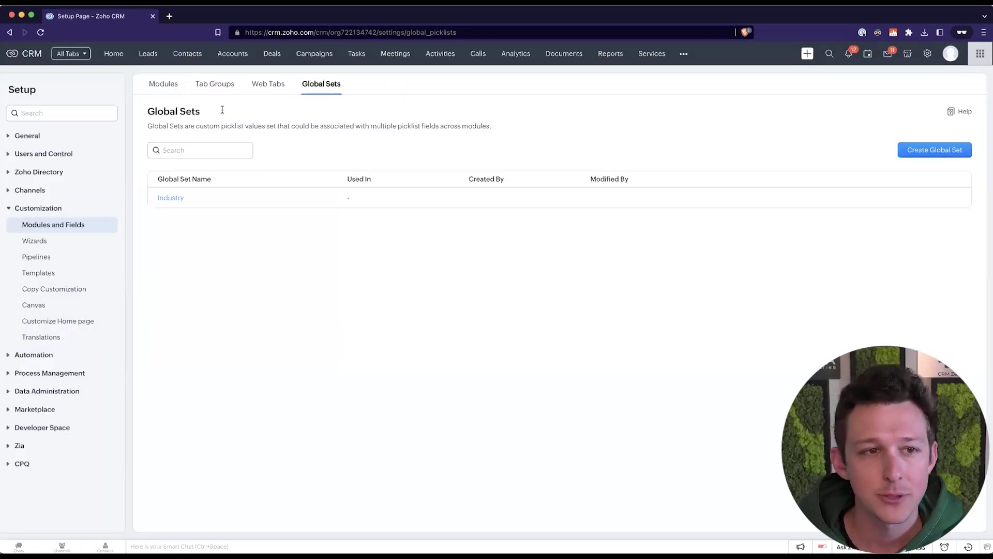
left_click(164, 85)
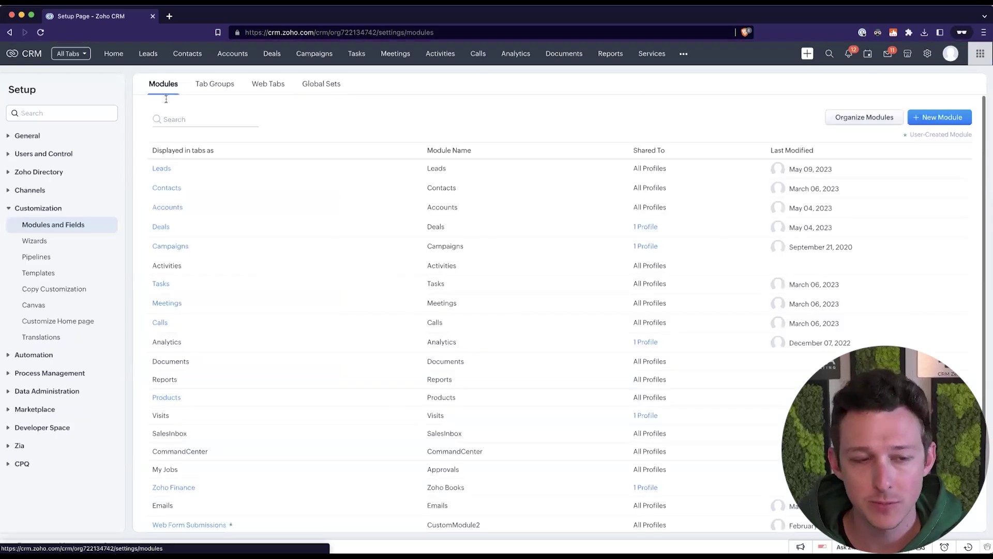
Open the Leads Standard layout and the Lead Source field's picklist properties
mouse_move(163, 170)
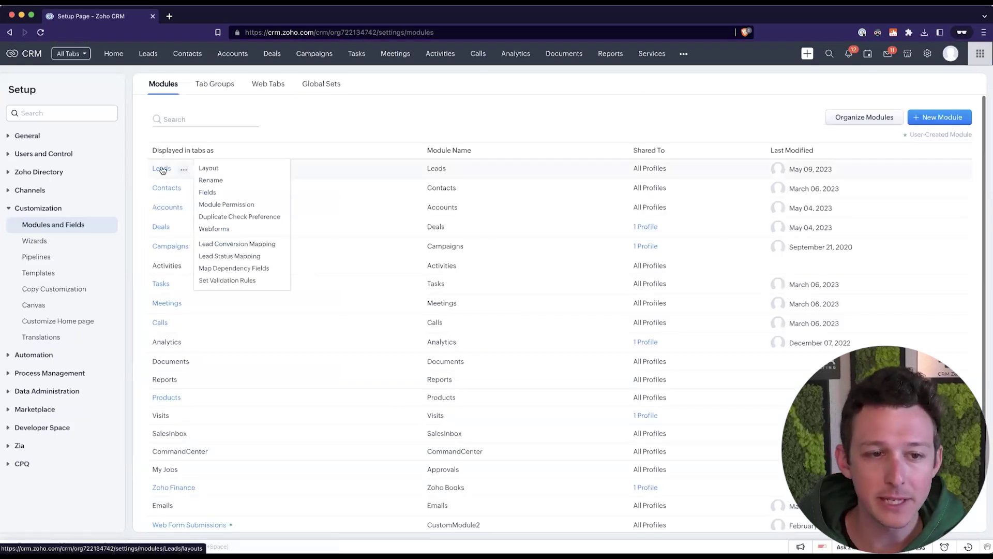
left_click(162, 170)
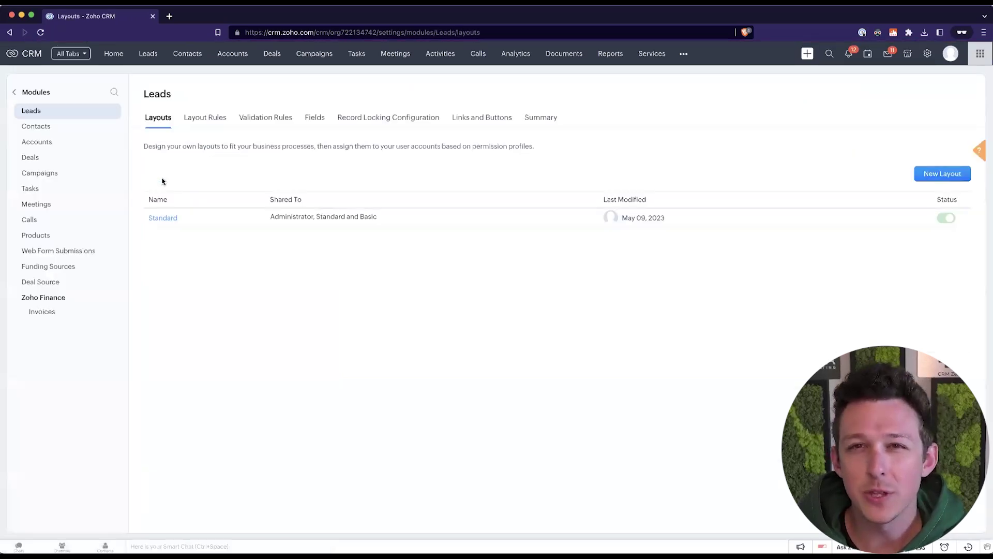
left_click(163, 219)
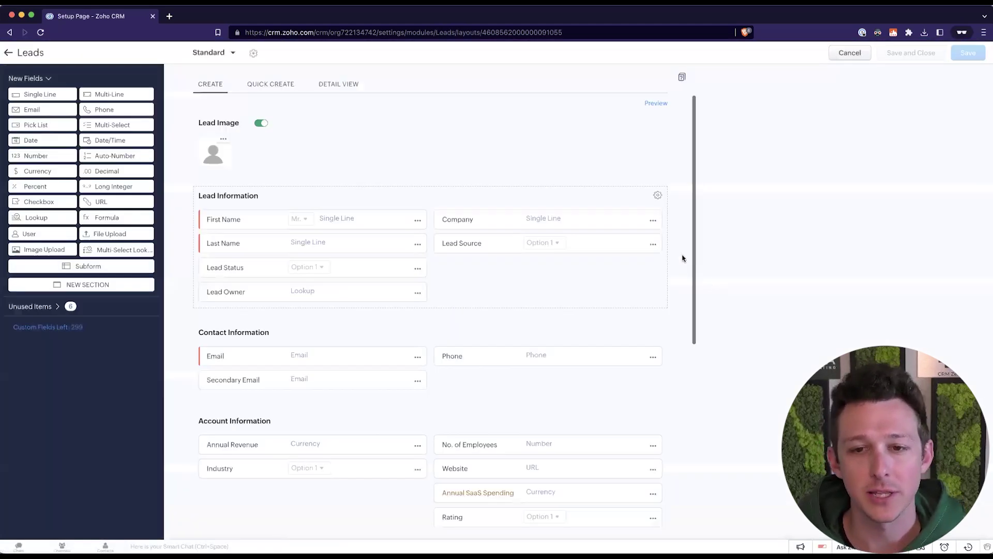
left_click(652, 245)
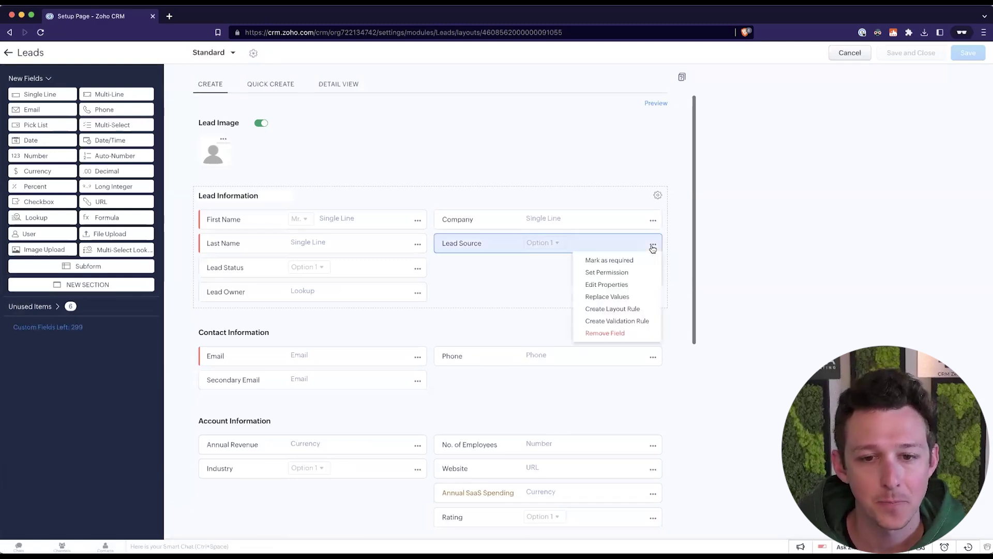
left_click(635, 285)
scroll(510, 182, "down", 5)
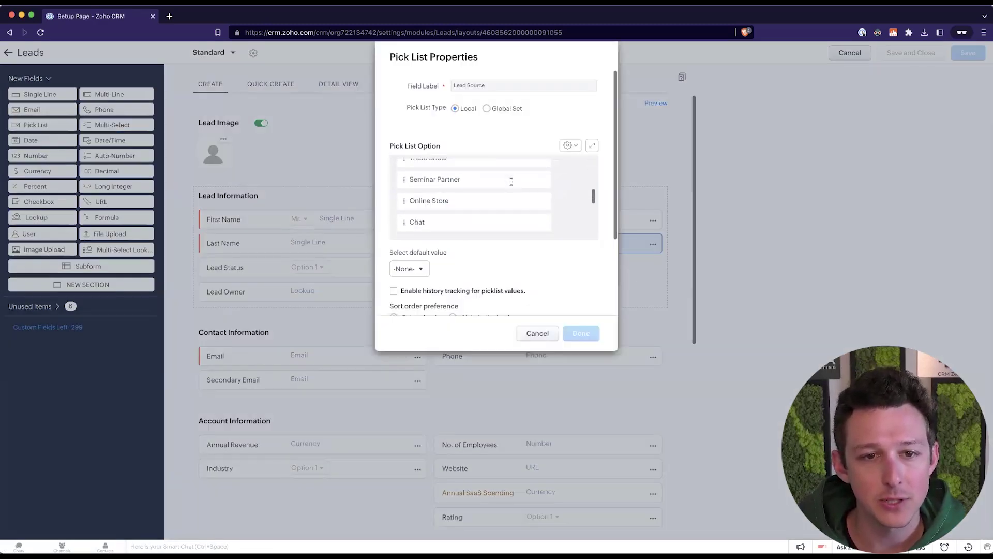
scroll(506, 170, "up", 5)
left_click_drag(406, 108, 447, 108)
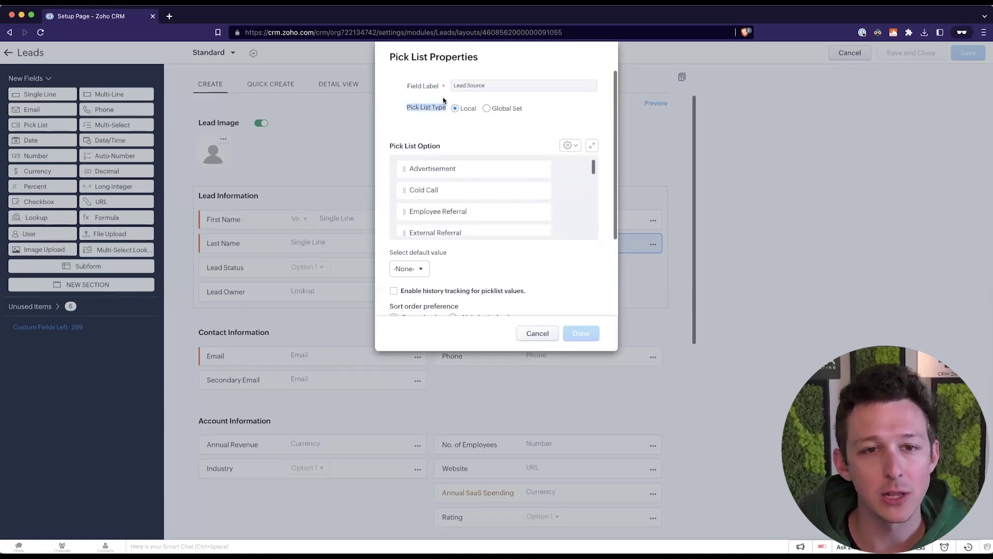
left_click(449, 99)
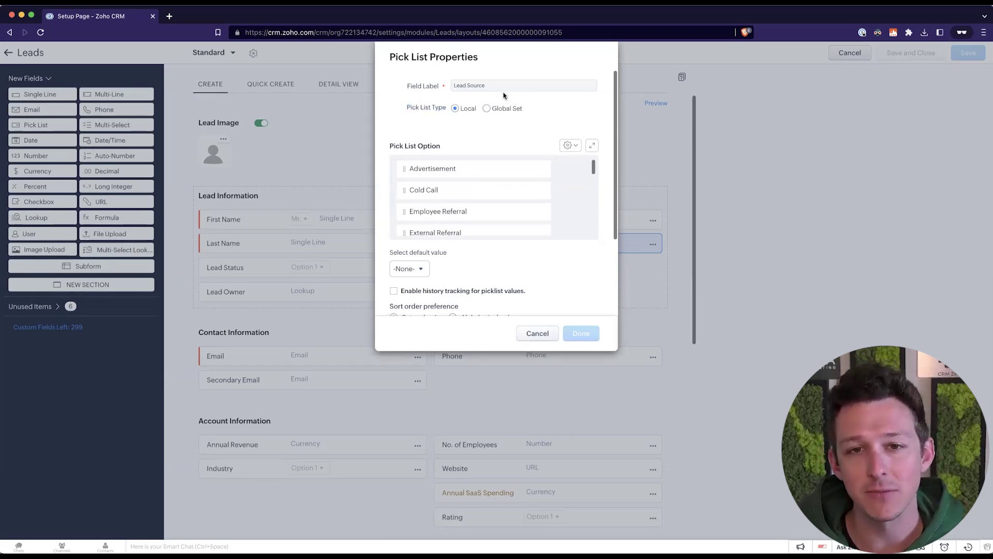
Convert the Lead Source picklist into a global set named 'Lead Source'
left_click(569, 145)
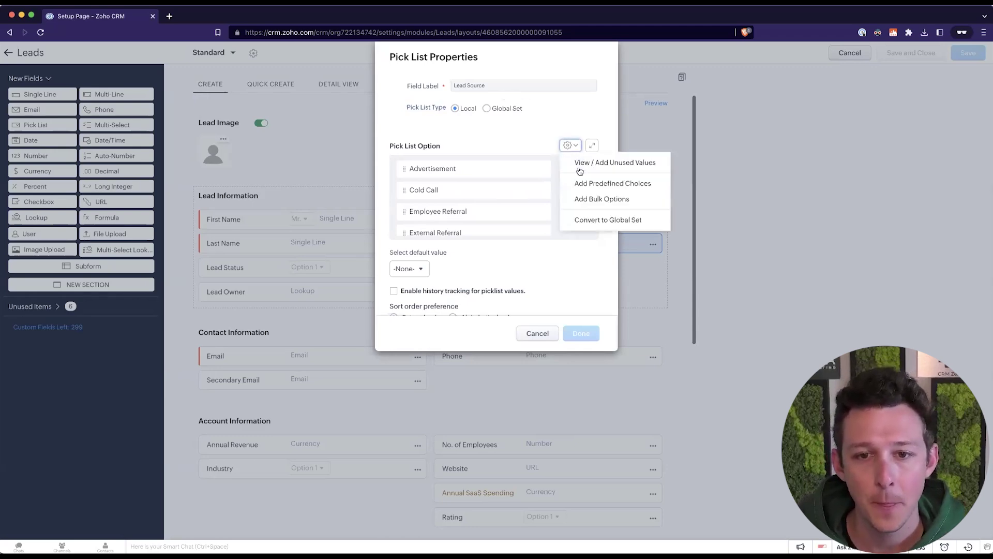
left_click(585, 220)
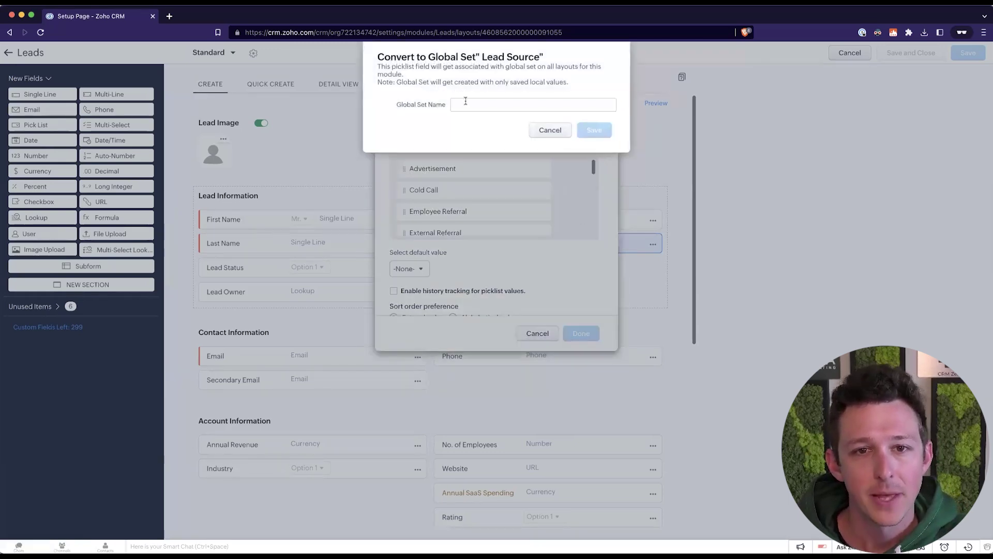
left_click(466, 103)
type("Lead S")
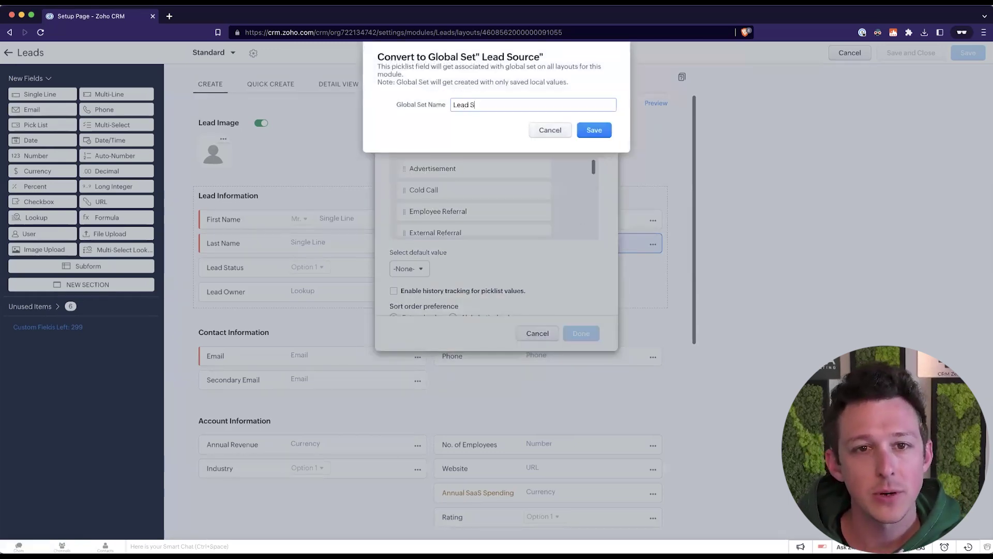
type("ource")
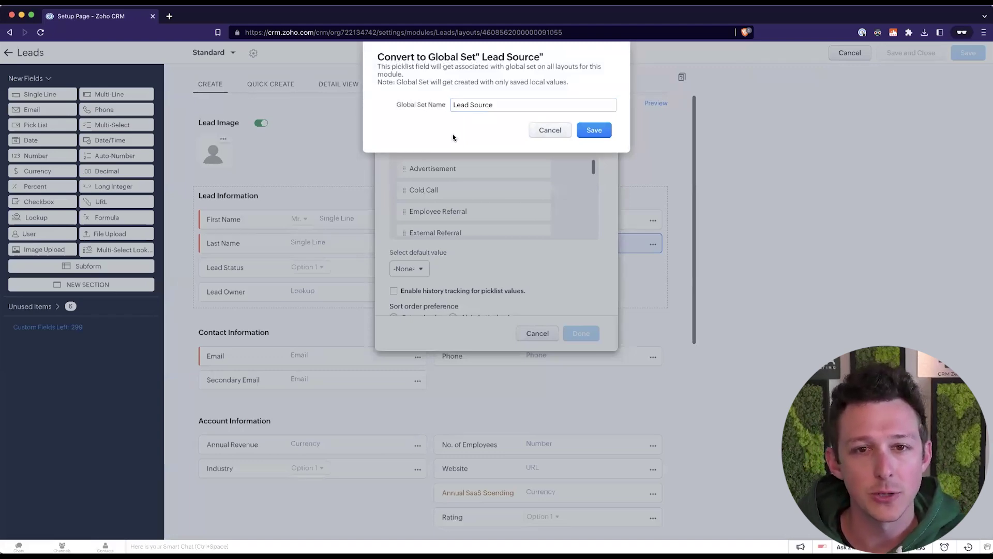
left_click(588, 130)
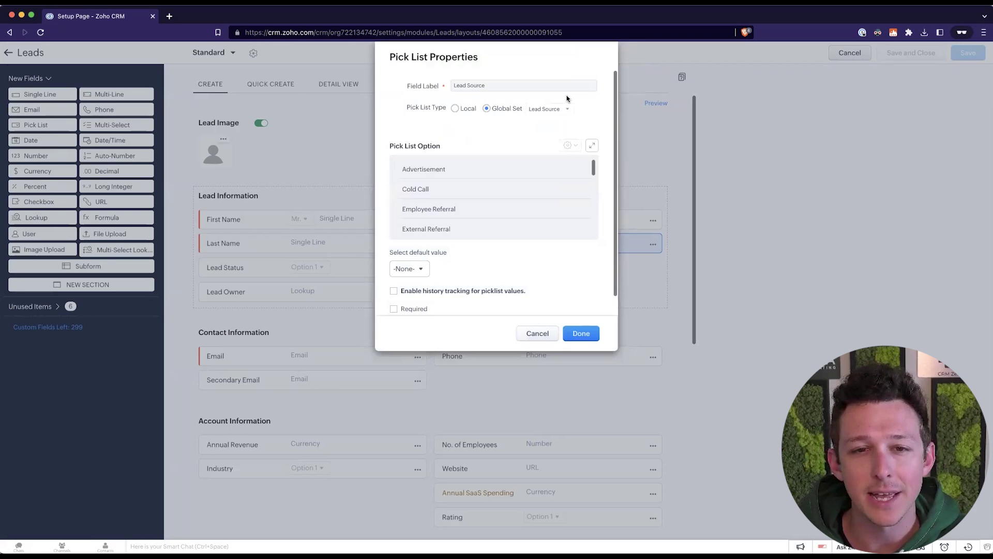
Confirm the Lead Source field properties and save the Leads Standard layout
scroll(484, 167, "down", 5)
scroll(484, 167, "up", 5)
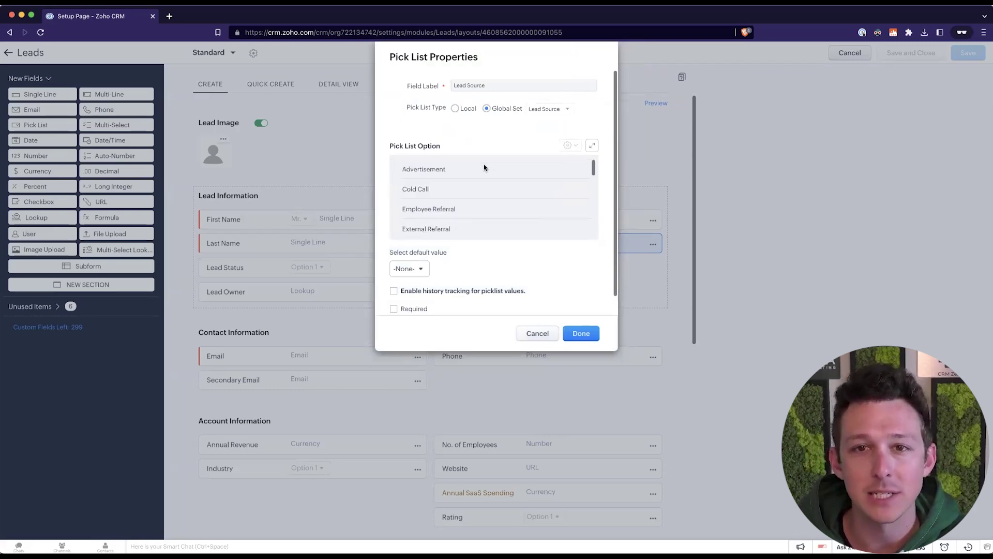
scroll(504, 212, "down", 1)
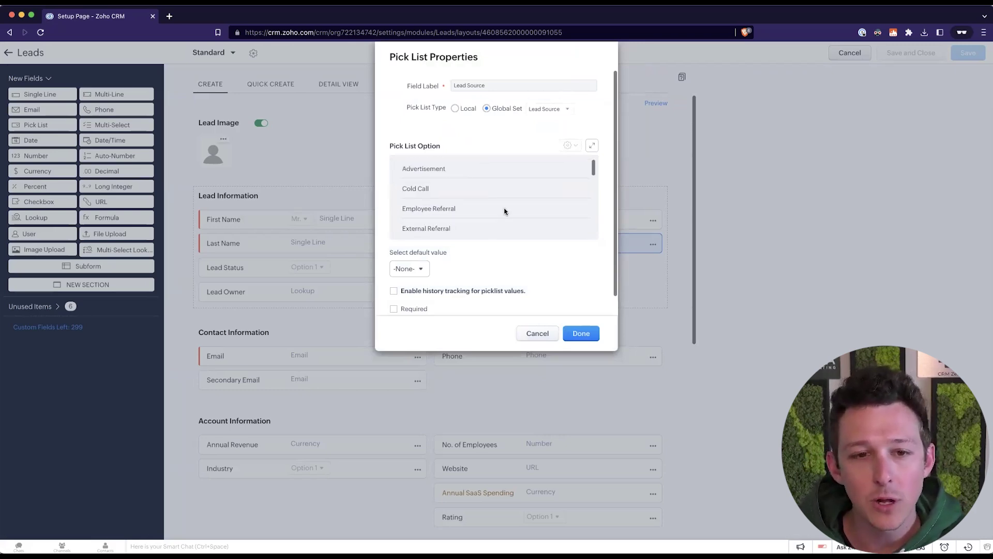
scroll(470, 178, "down", 5)
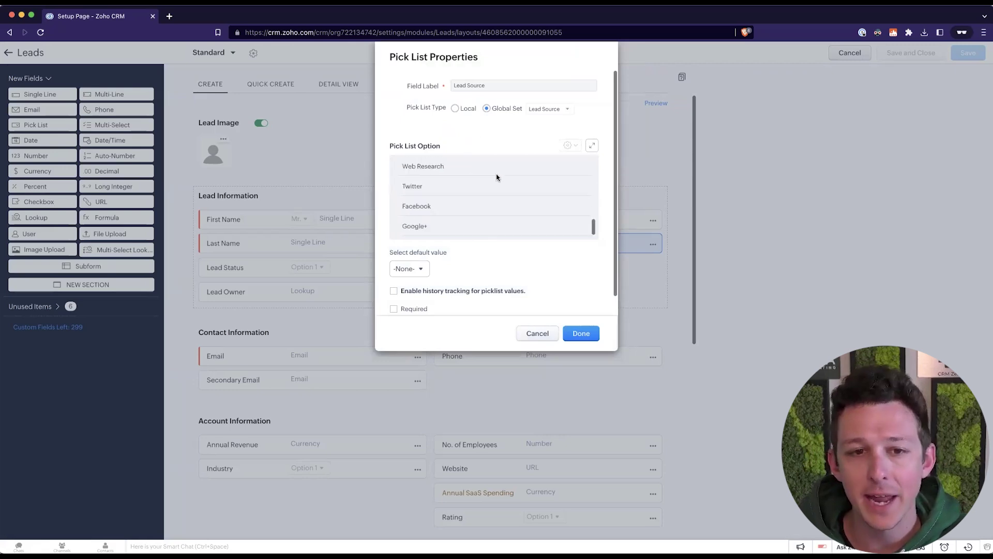
left_click(576, 334)
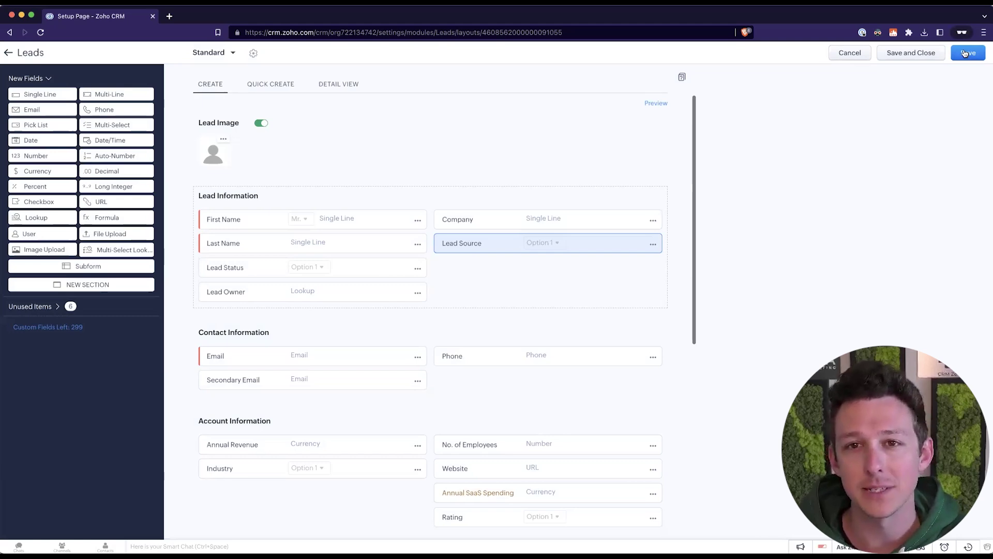
left_click(965, 54)
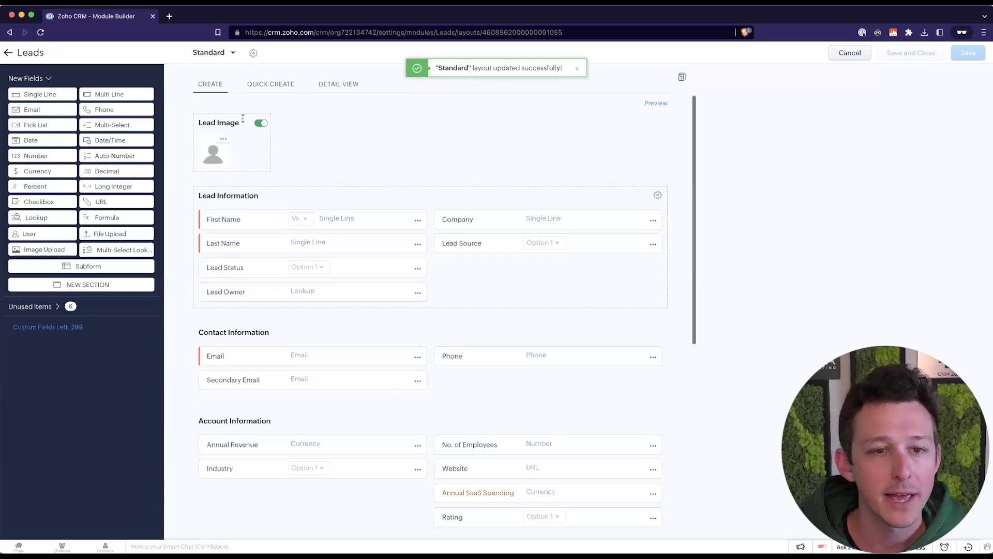
Open the Lead Source global set for editing from the Global Sets list
left_click(849, 54)
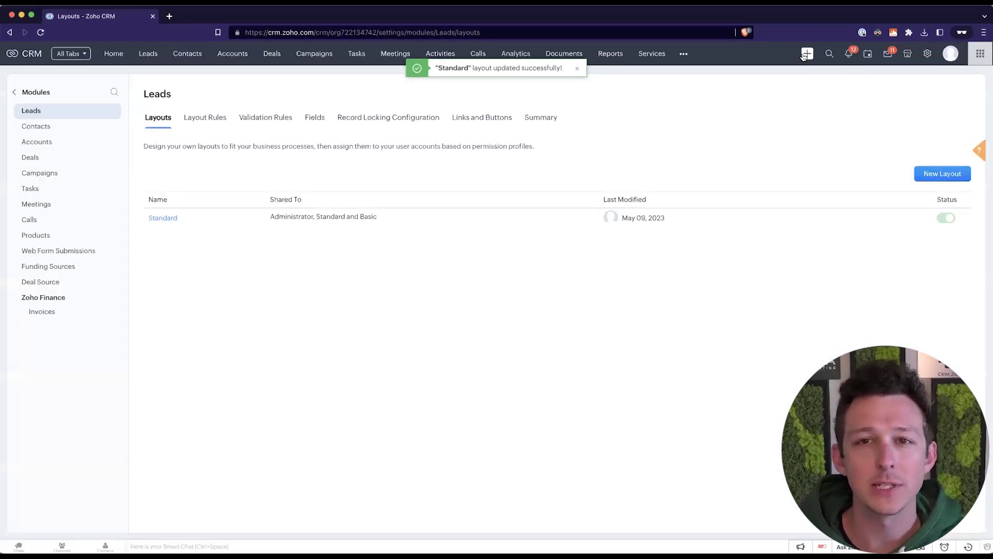
left_click(16, 93)
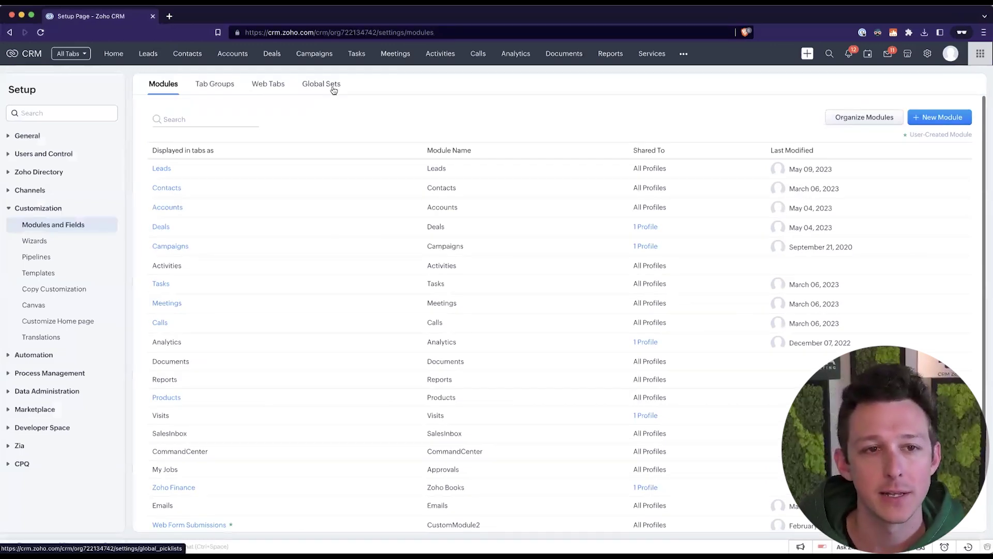
left_click(333, 89)
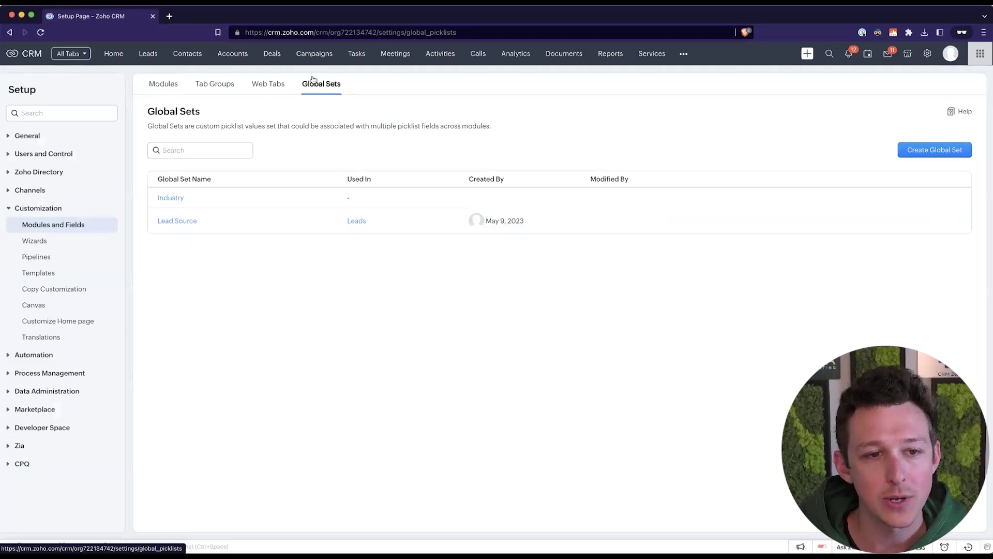
left_click(206, 221)
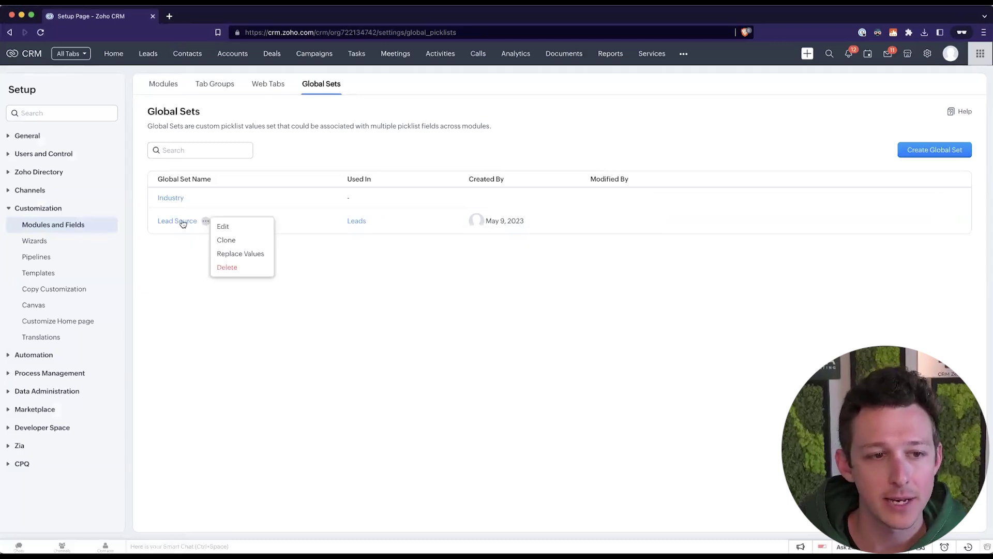
left_click(183, 223)
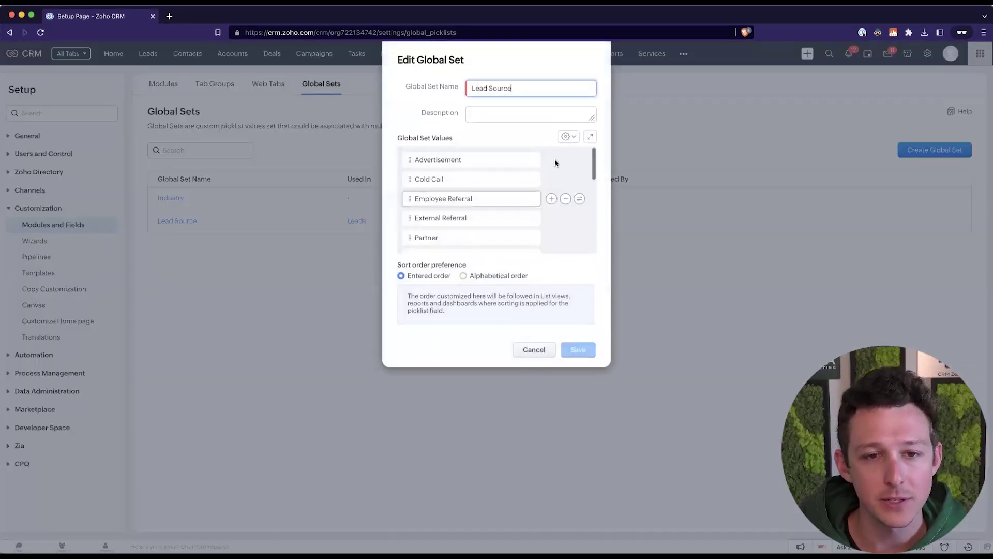
Add Google Ads below Advertisement and save the Lead Source global set
left_click(552, 160)
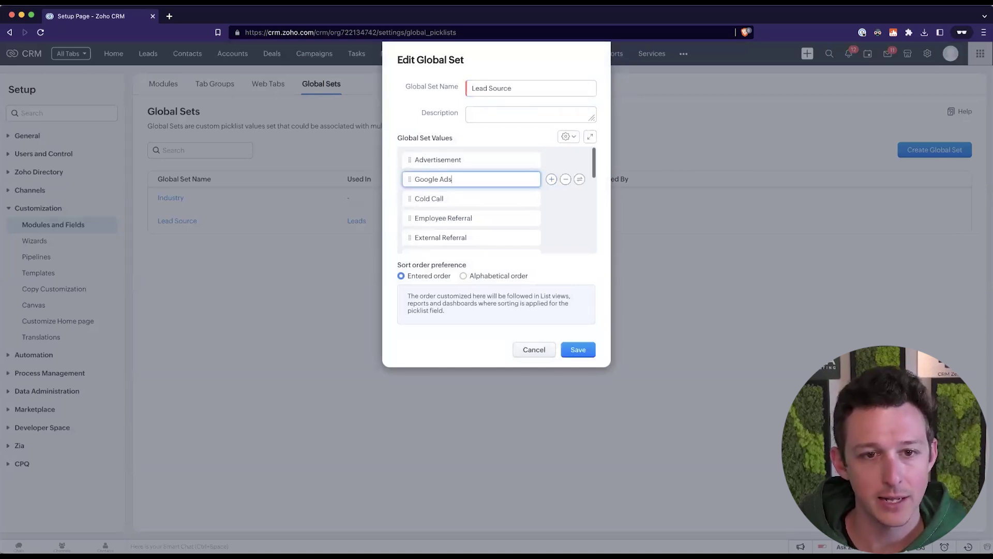
left_click(578, 350)
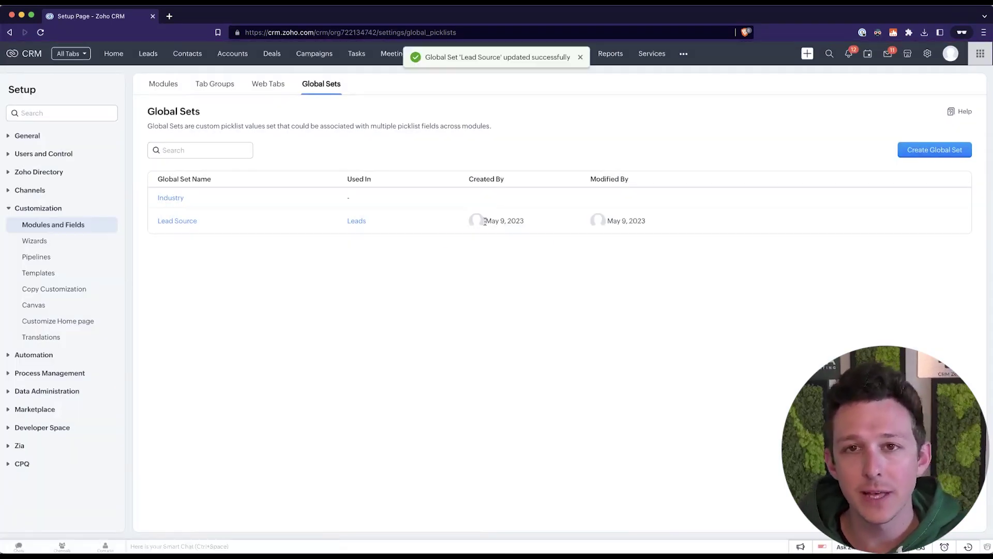
mouse_move(199, 216)
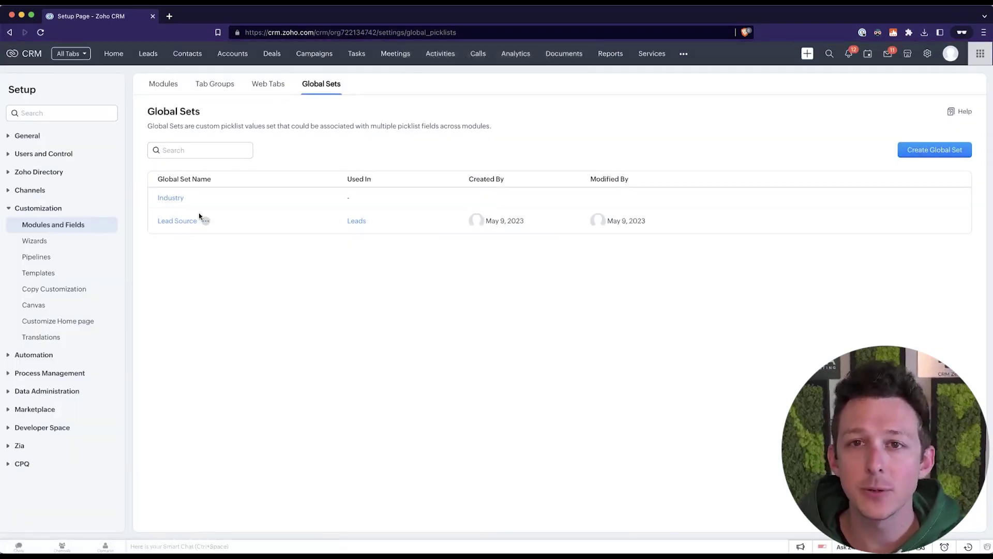
Open the Lead Source field properties in the Contacts Standard layout
left_click(171, 88)
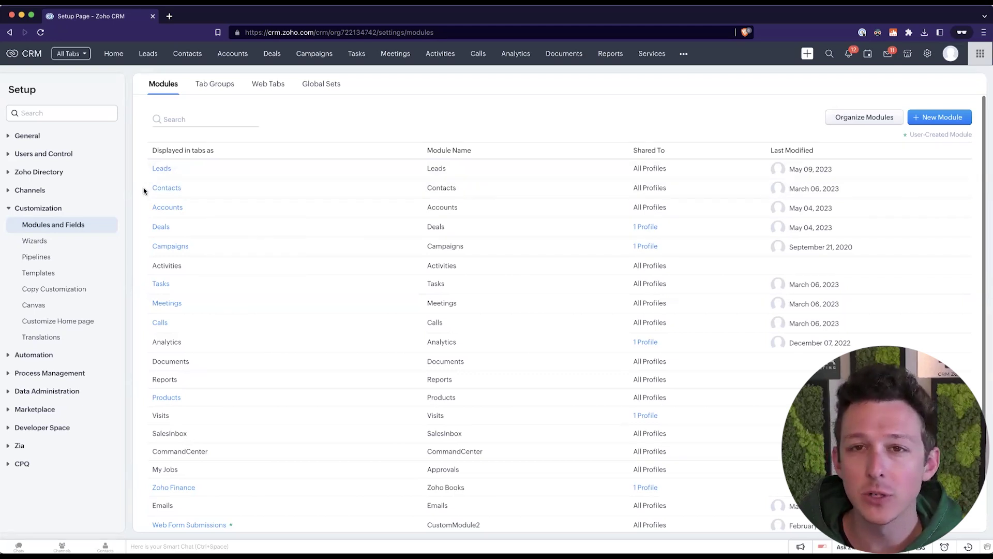
left_click_drag(199, 187, 202, 189)
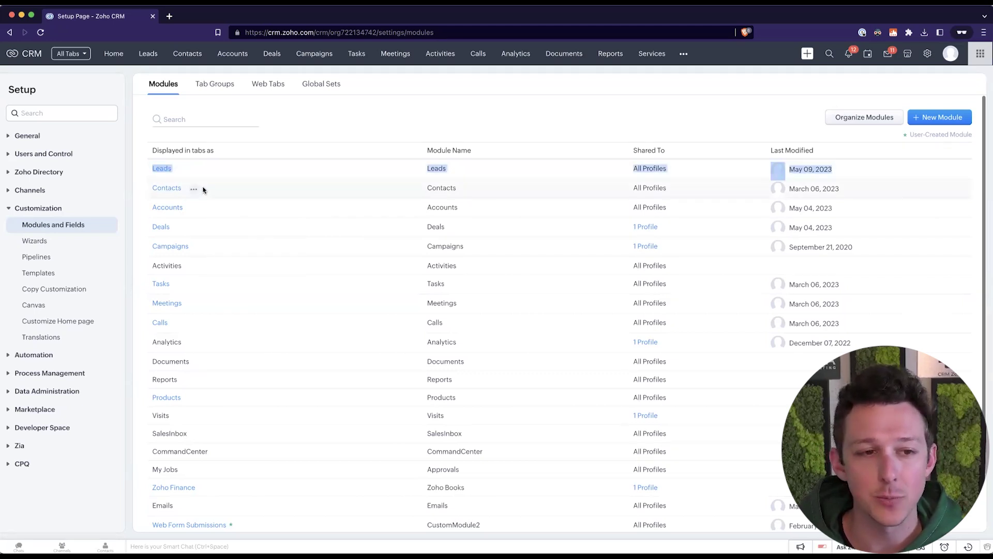
left_click(241, 124)
mouse_move(173, 190)
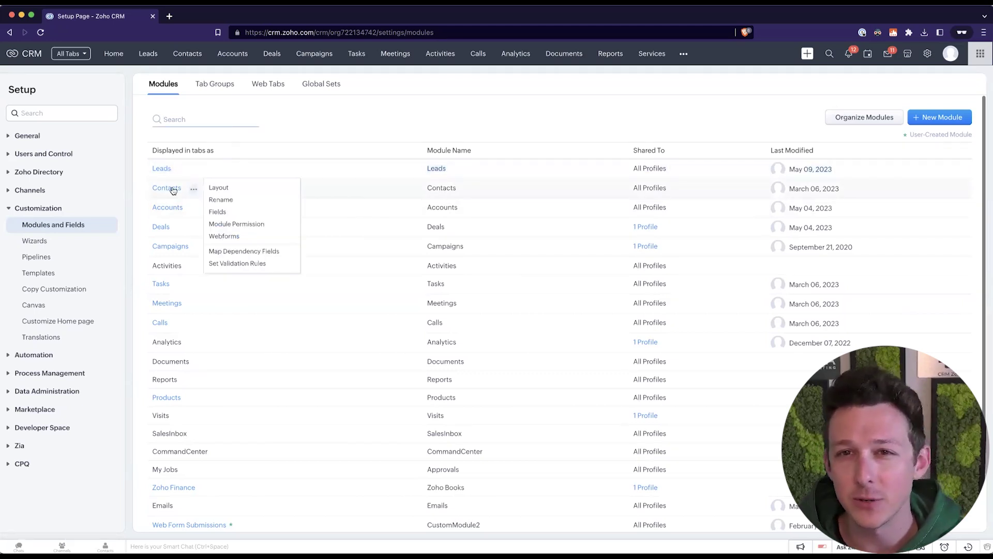
left_click(173, 189)
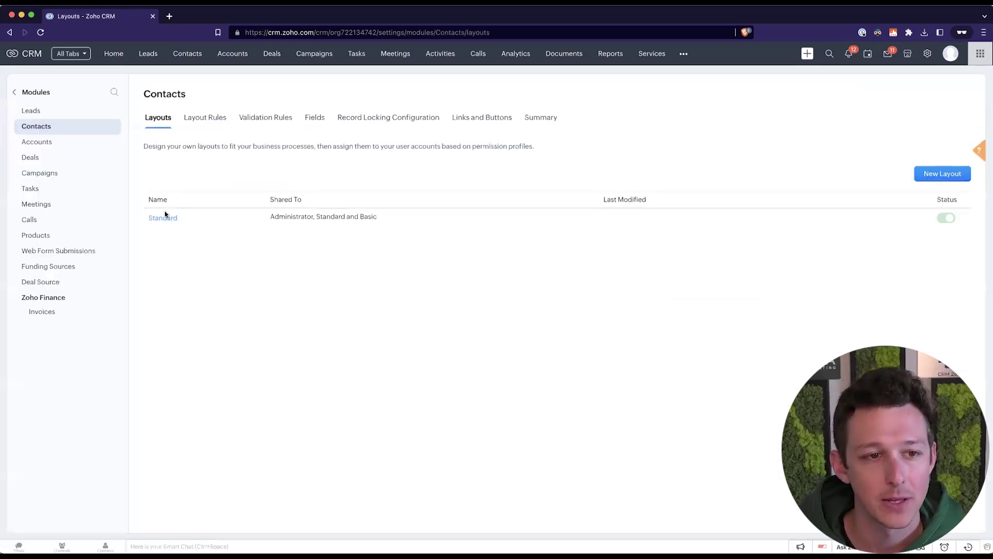
left_click(164, 218)
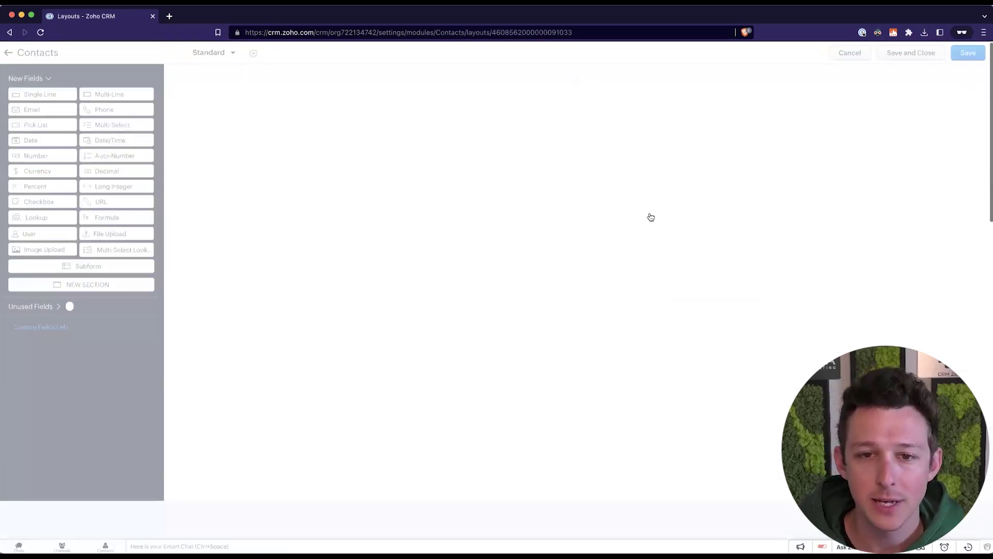
left_click(652, 220)
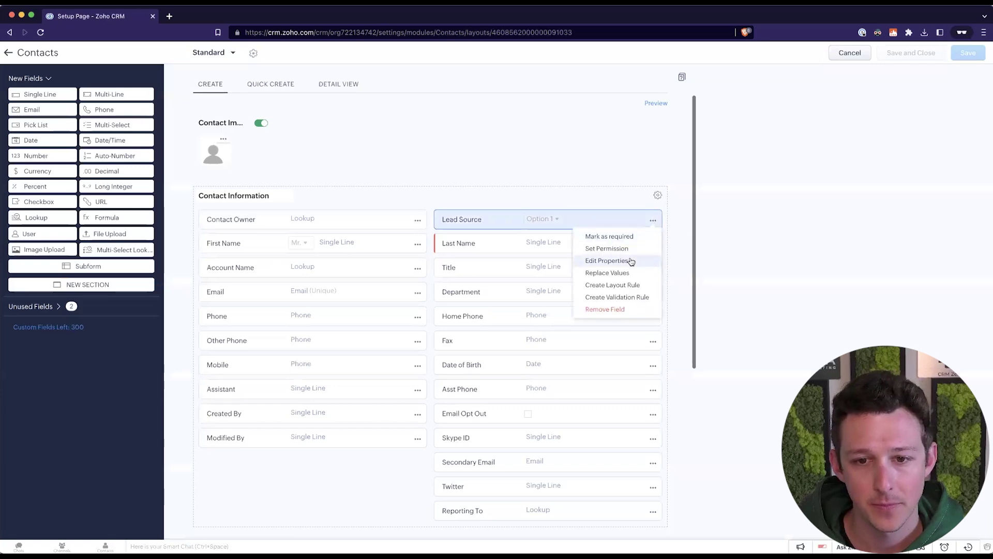
left_click(613, 258)
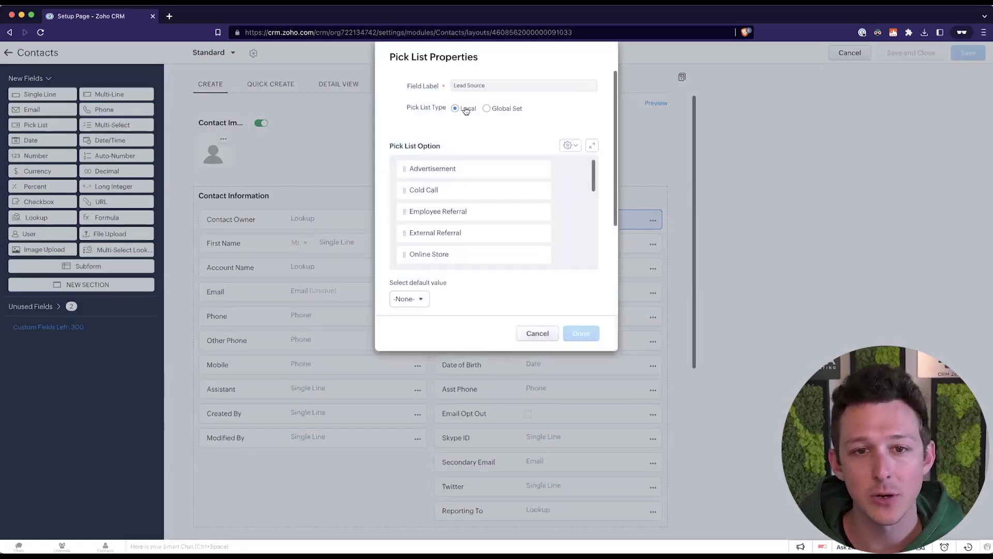
Switch the field to Global Set and select the Lead Source set
left_click(486, 108)
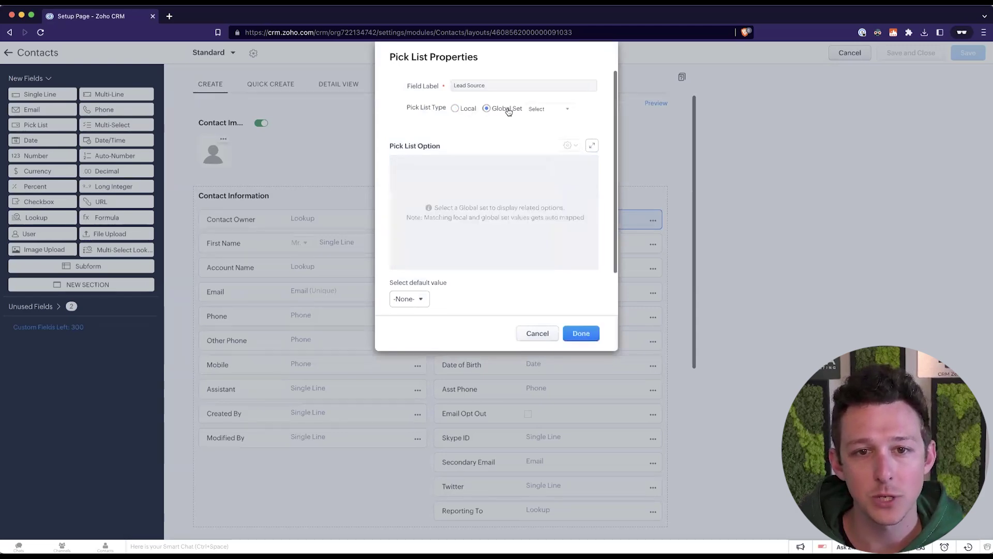
left_click(549, 110)
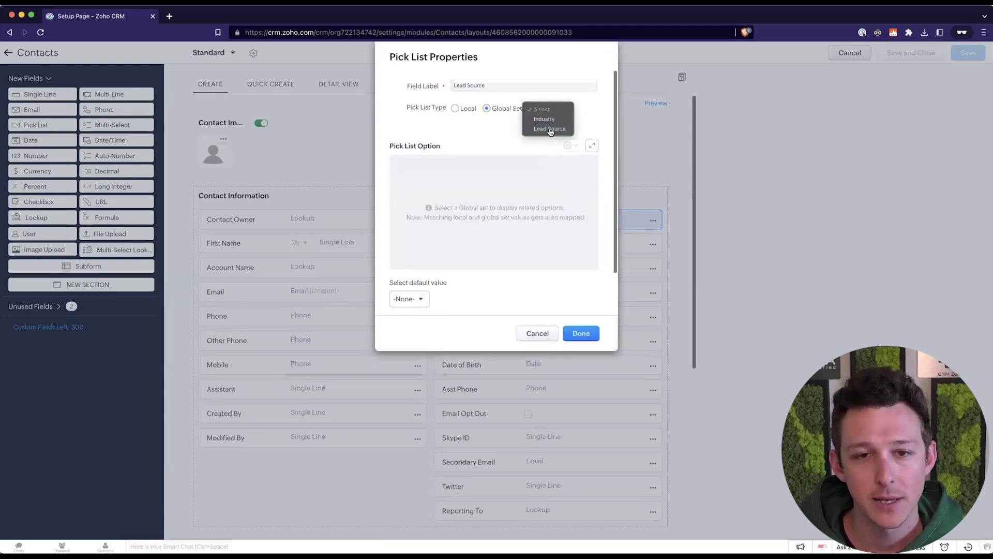
left_click(548, 129)
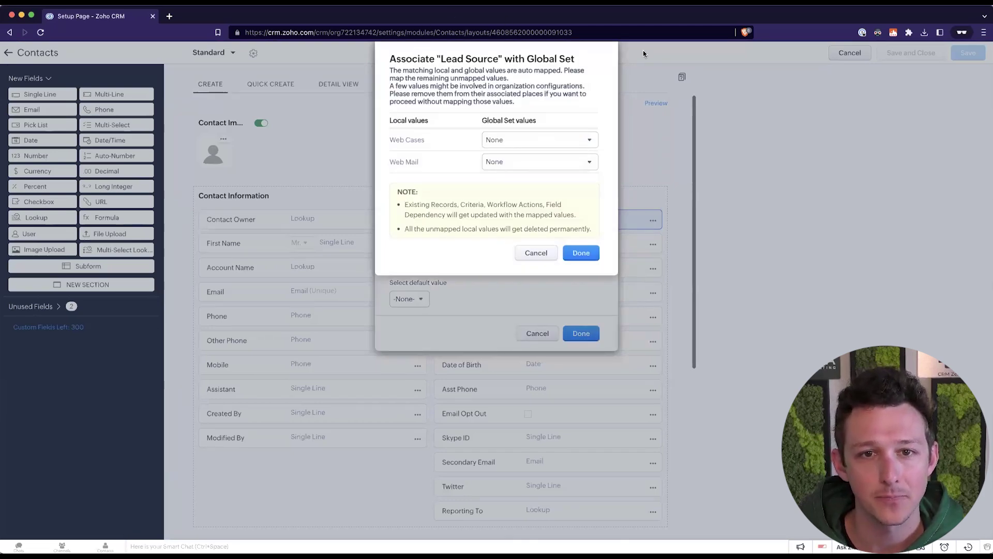
Map the local value Web Cases to the global value Web Research
left_click(511, 143)
scroll(518, 202, "down", 2)
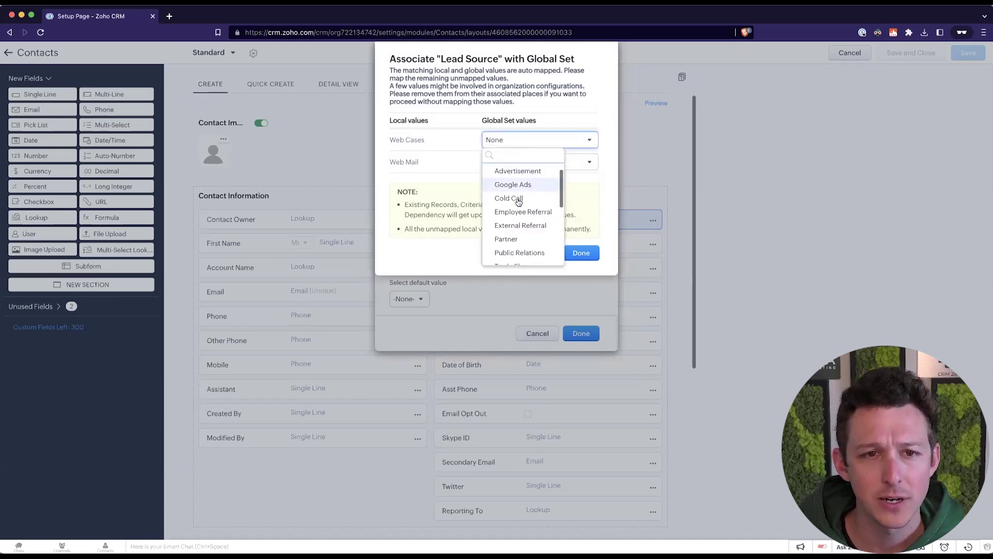
scroll(516, 202, "up", 3)
scroll(516, 202, "down", 6)
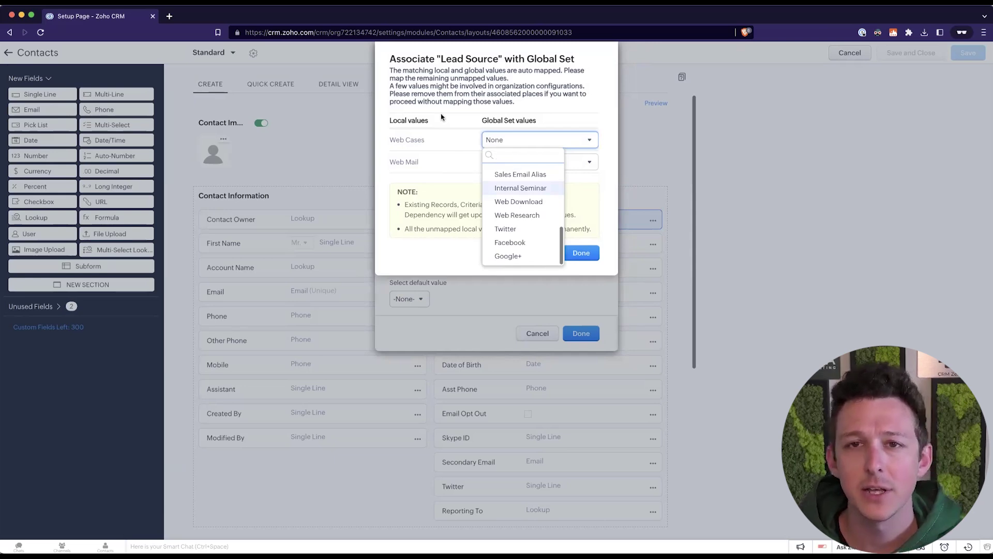
scroll(519, 185, "up", 3)
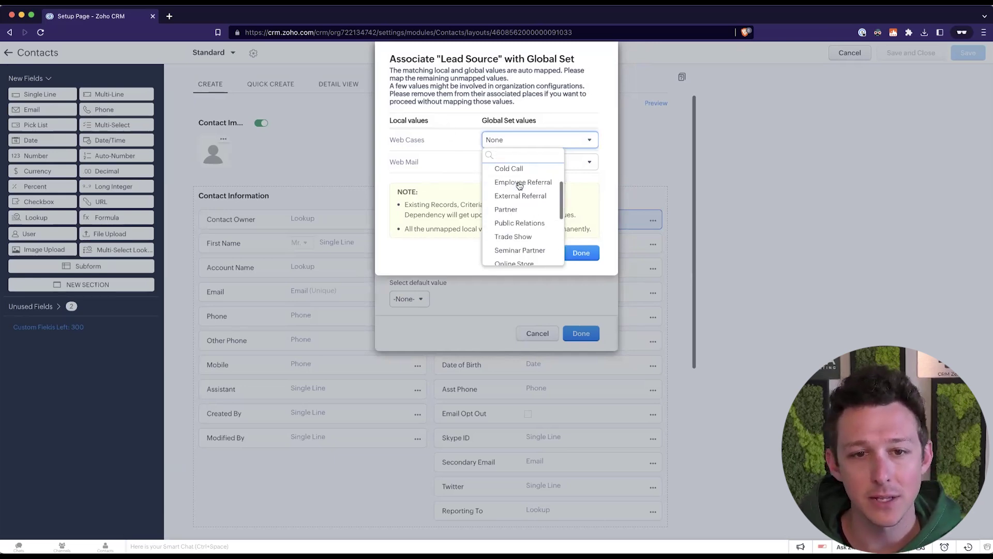
scroll(520, 186, "up", 1)
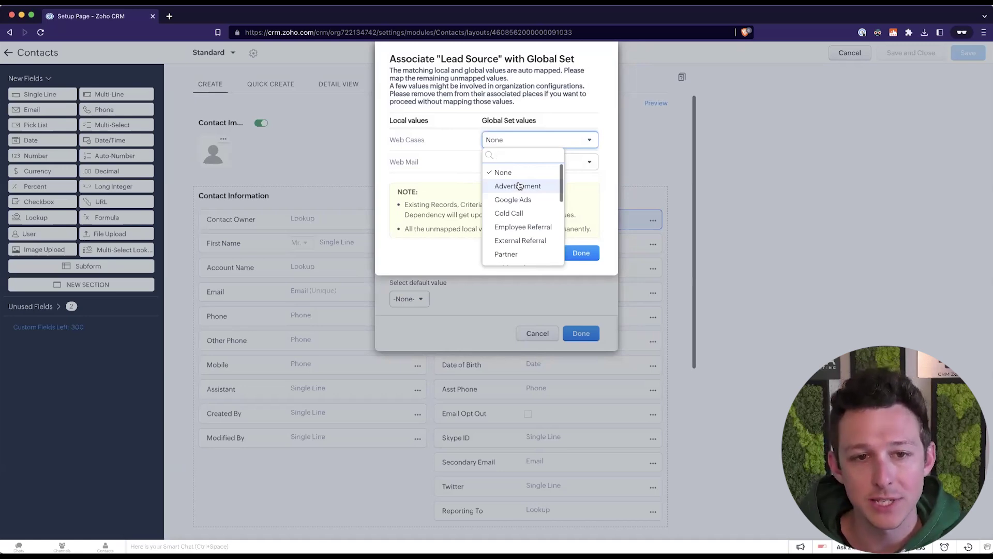
scroll(519, 186, "down", 5)
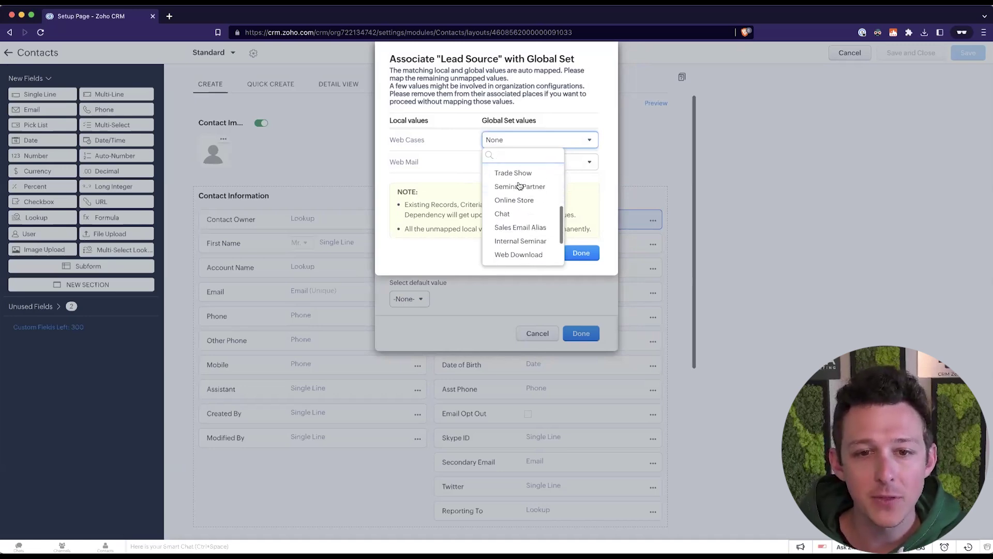
scroll(519, 186, "down", 3)
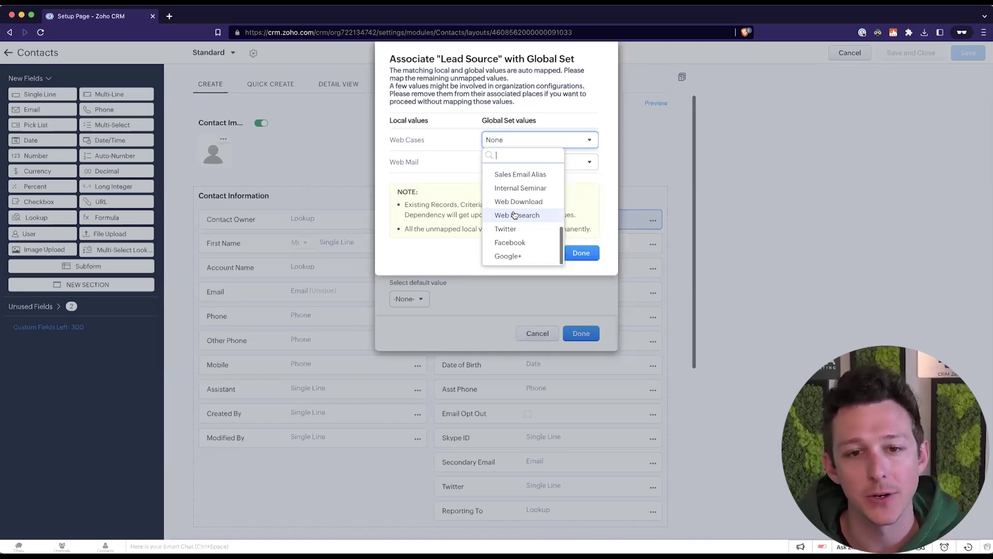
scroll(514, 215, "up", 3)
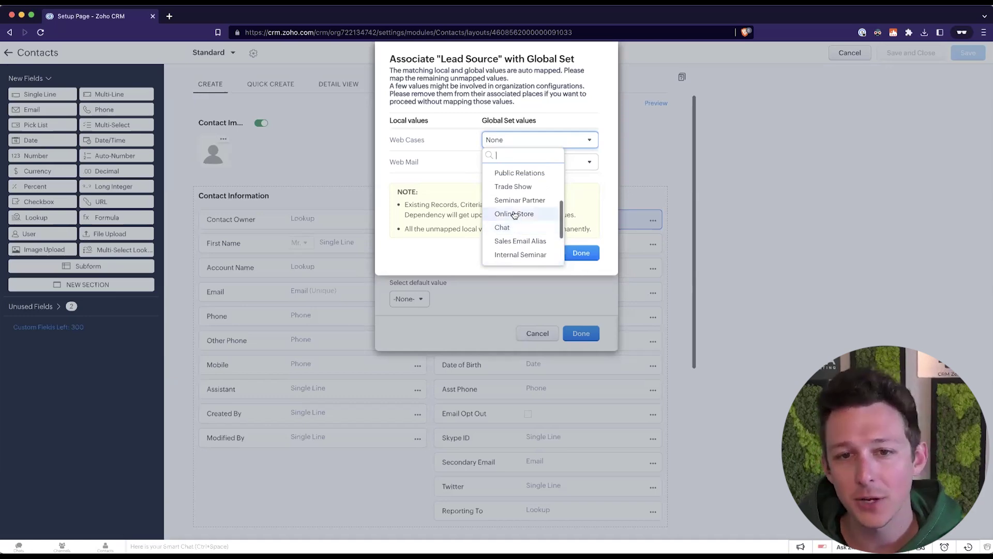
scroll(514, 215, "up", 3)
scroll(520, 220, "down", 8)
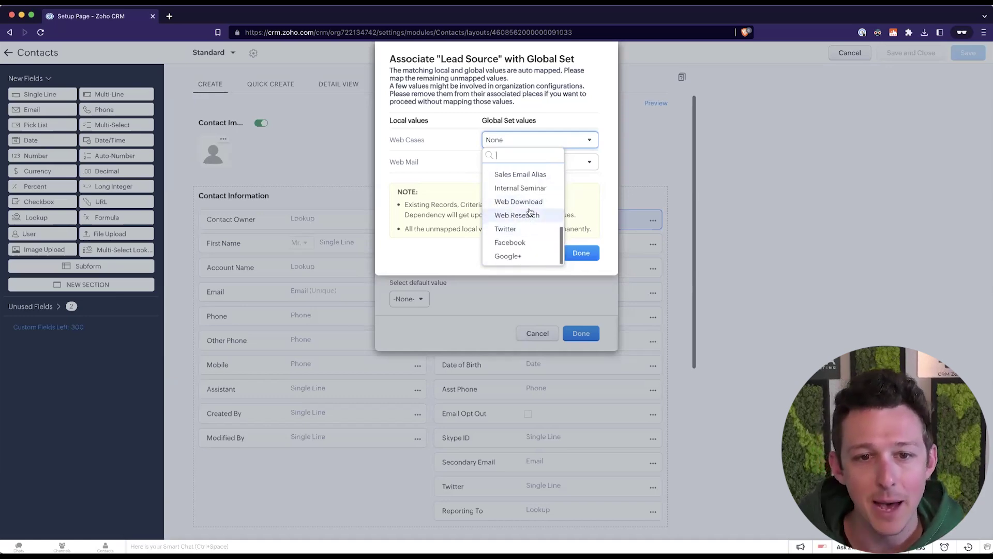
left_click(531, 214)
Map Web Mail to Web Research as well and confirm the association
left_click(532, 163)
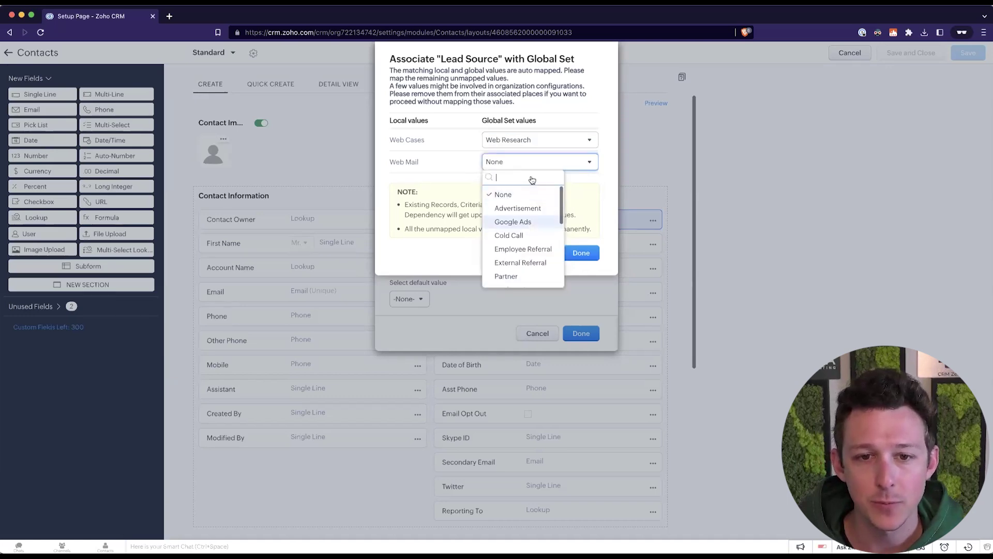
scroll(531, 235, "down", 8)
left_click(532, 237)
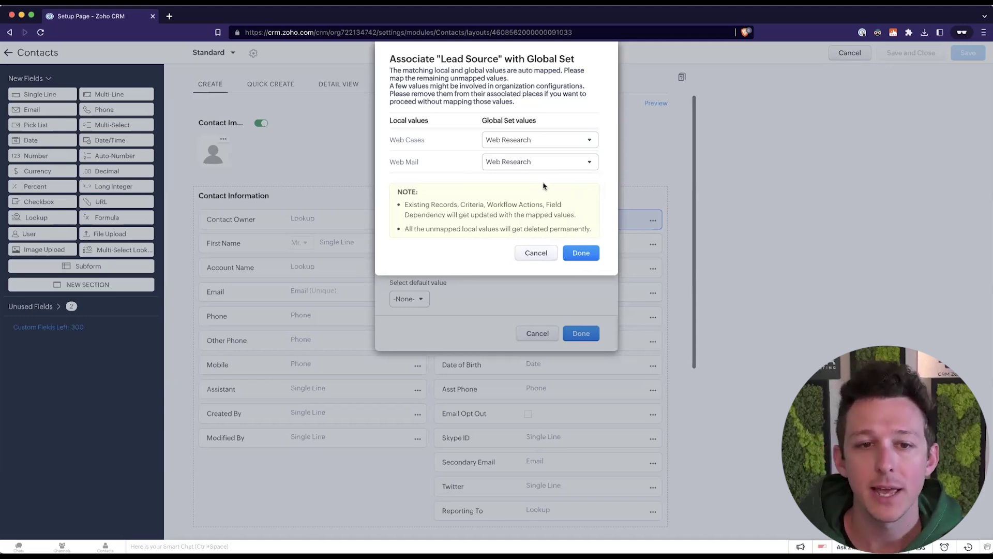
left_click(571, 248)
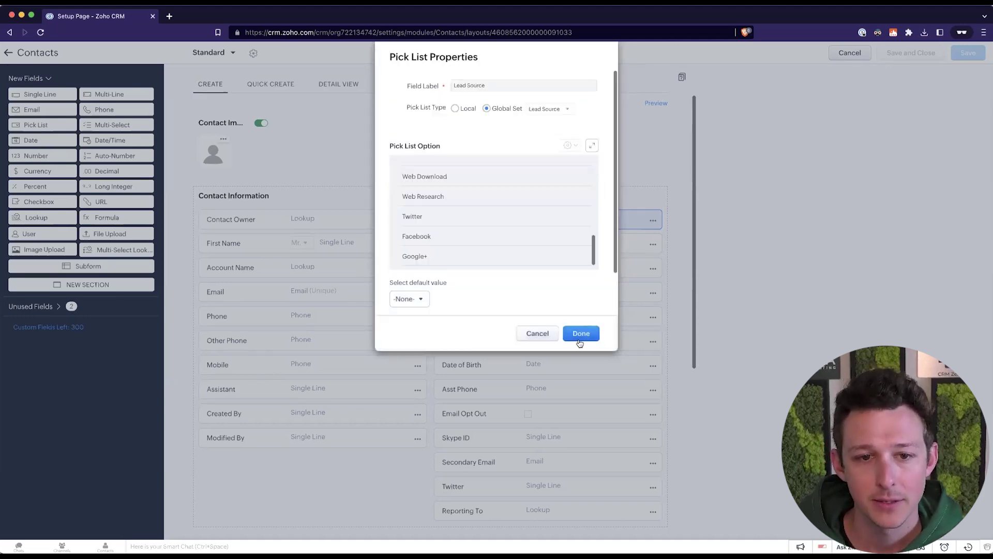